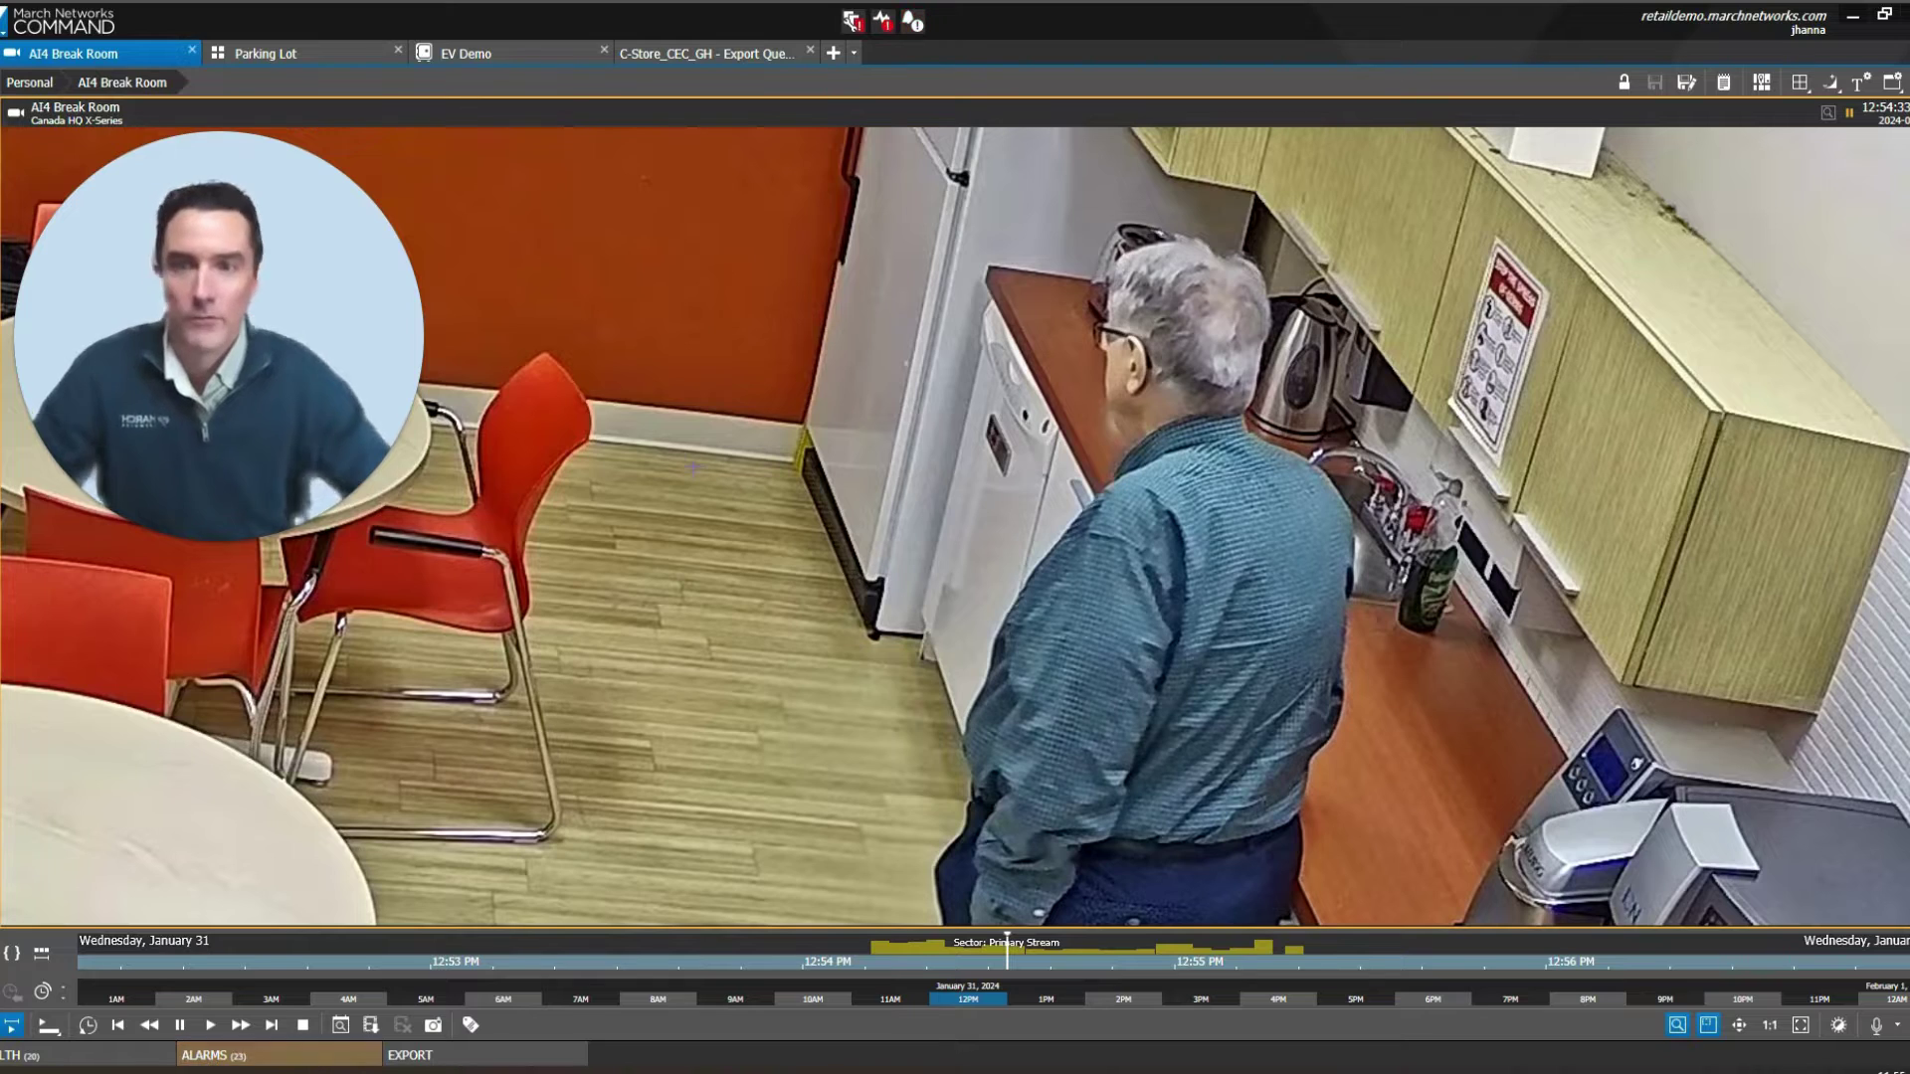
Play, pause and fast-forward the Break Room recording to about 12:54:39, then select the video
mouse_move(684, 466)
click(210, 1027)
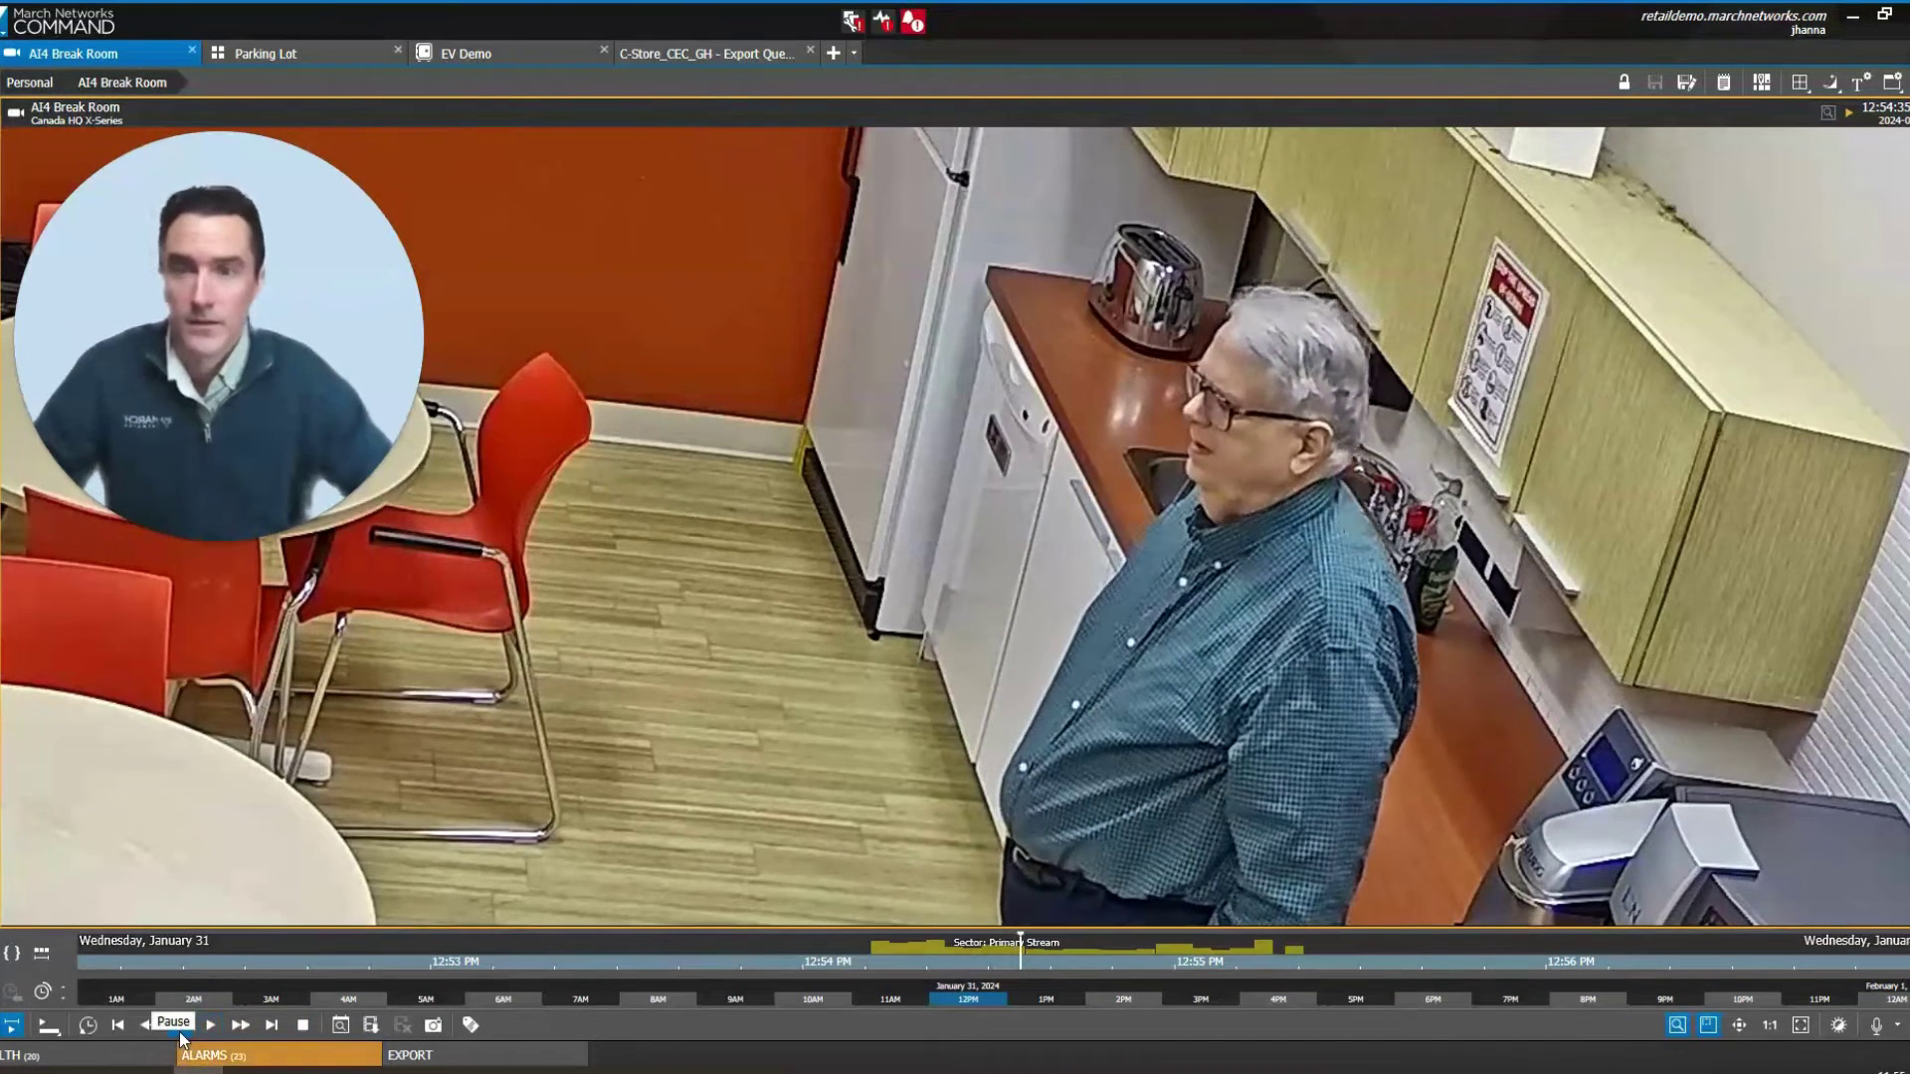
click(180, 1028)
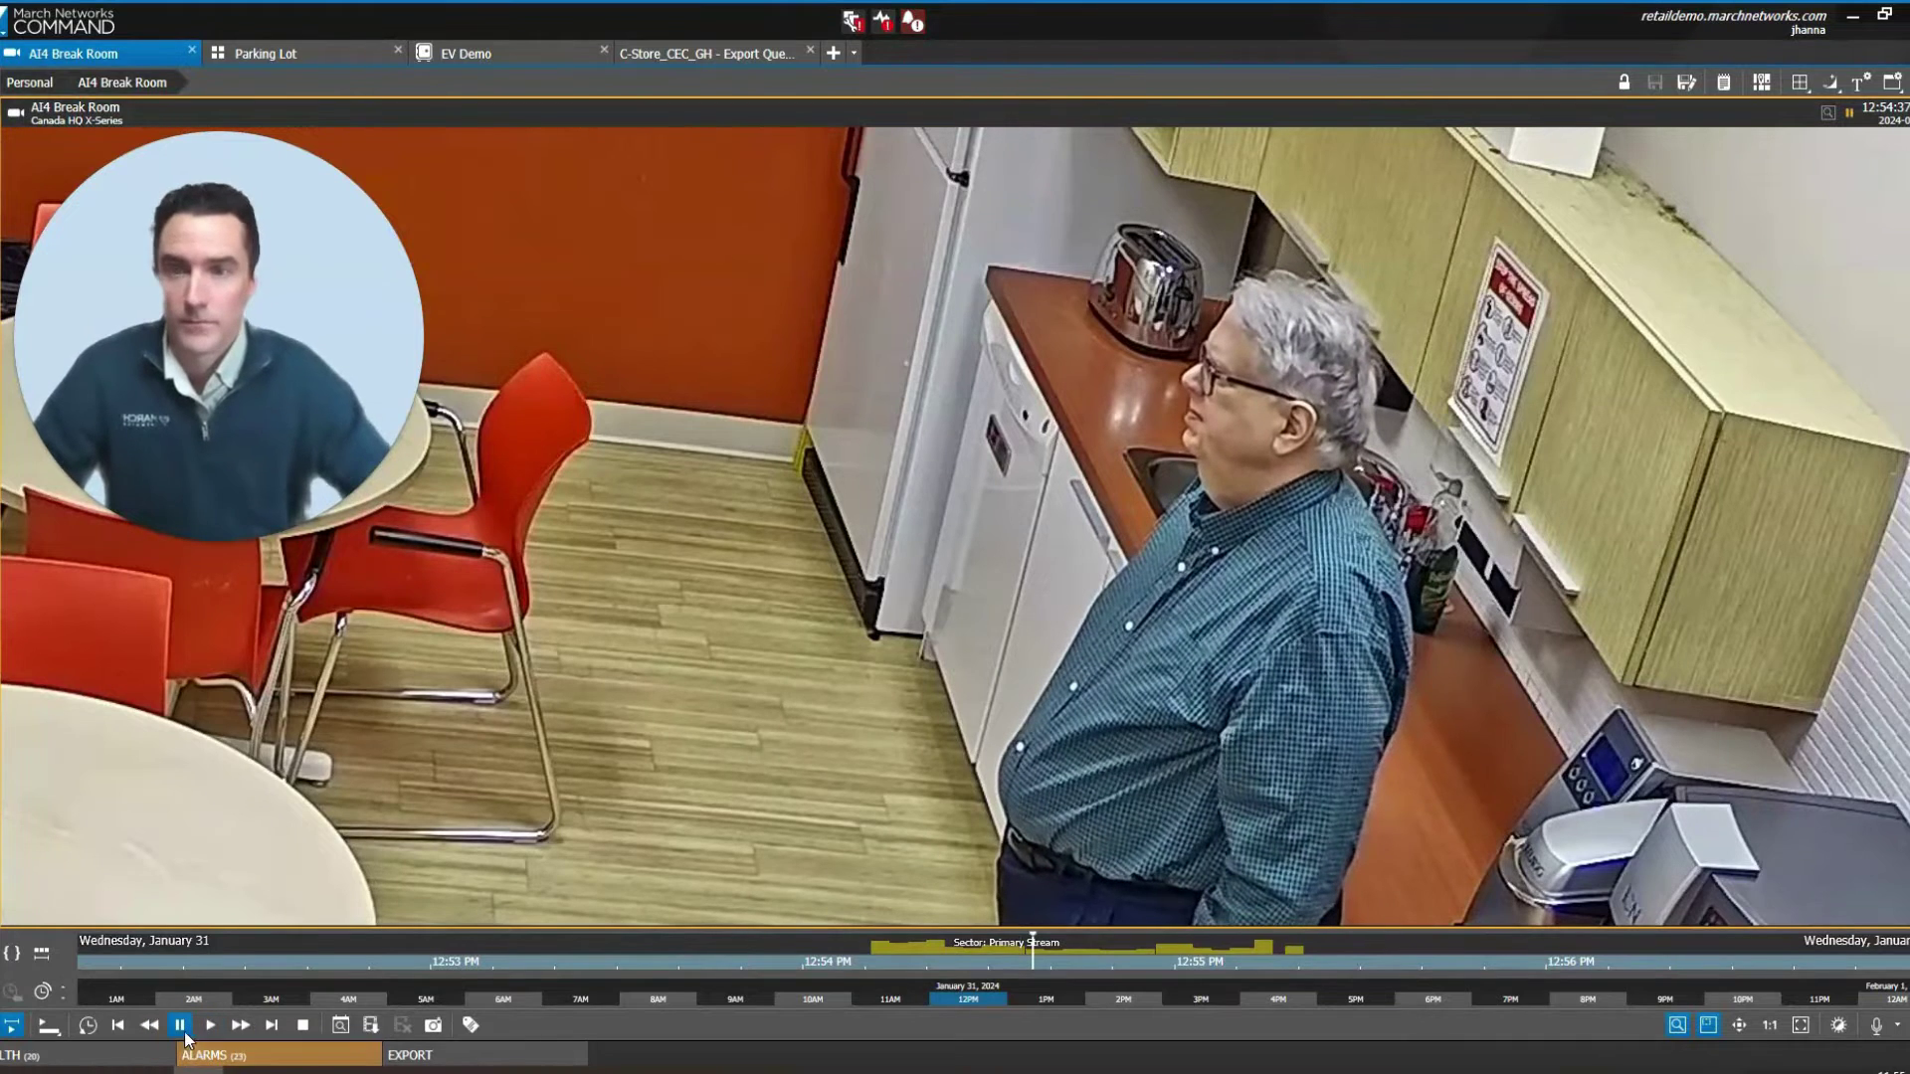
click(242, 1027)
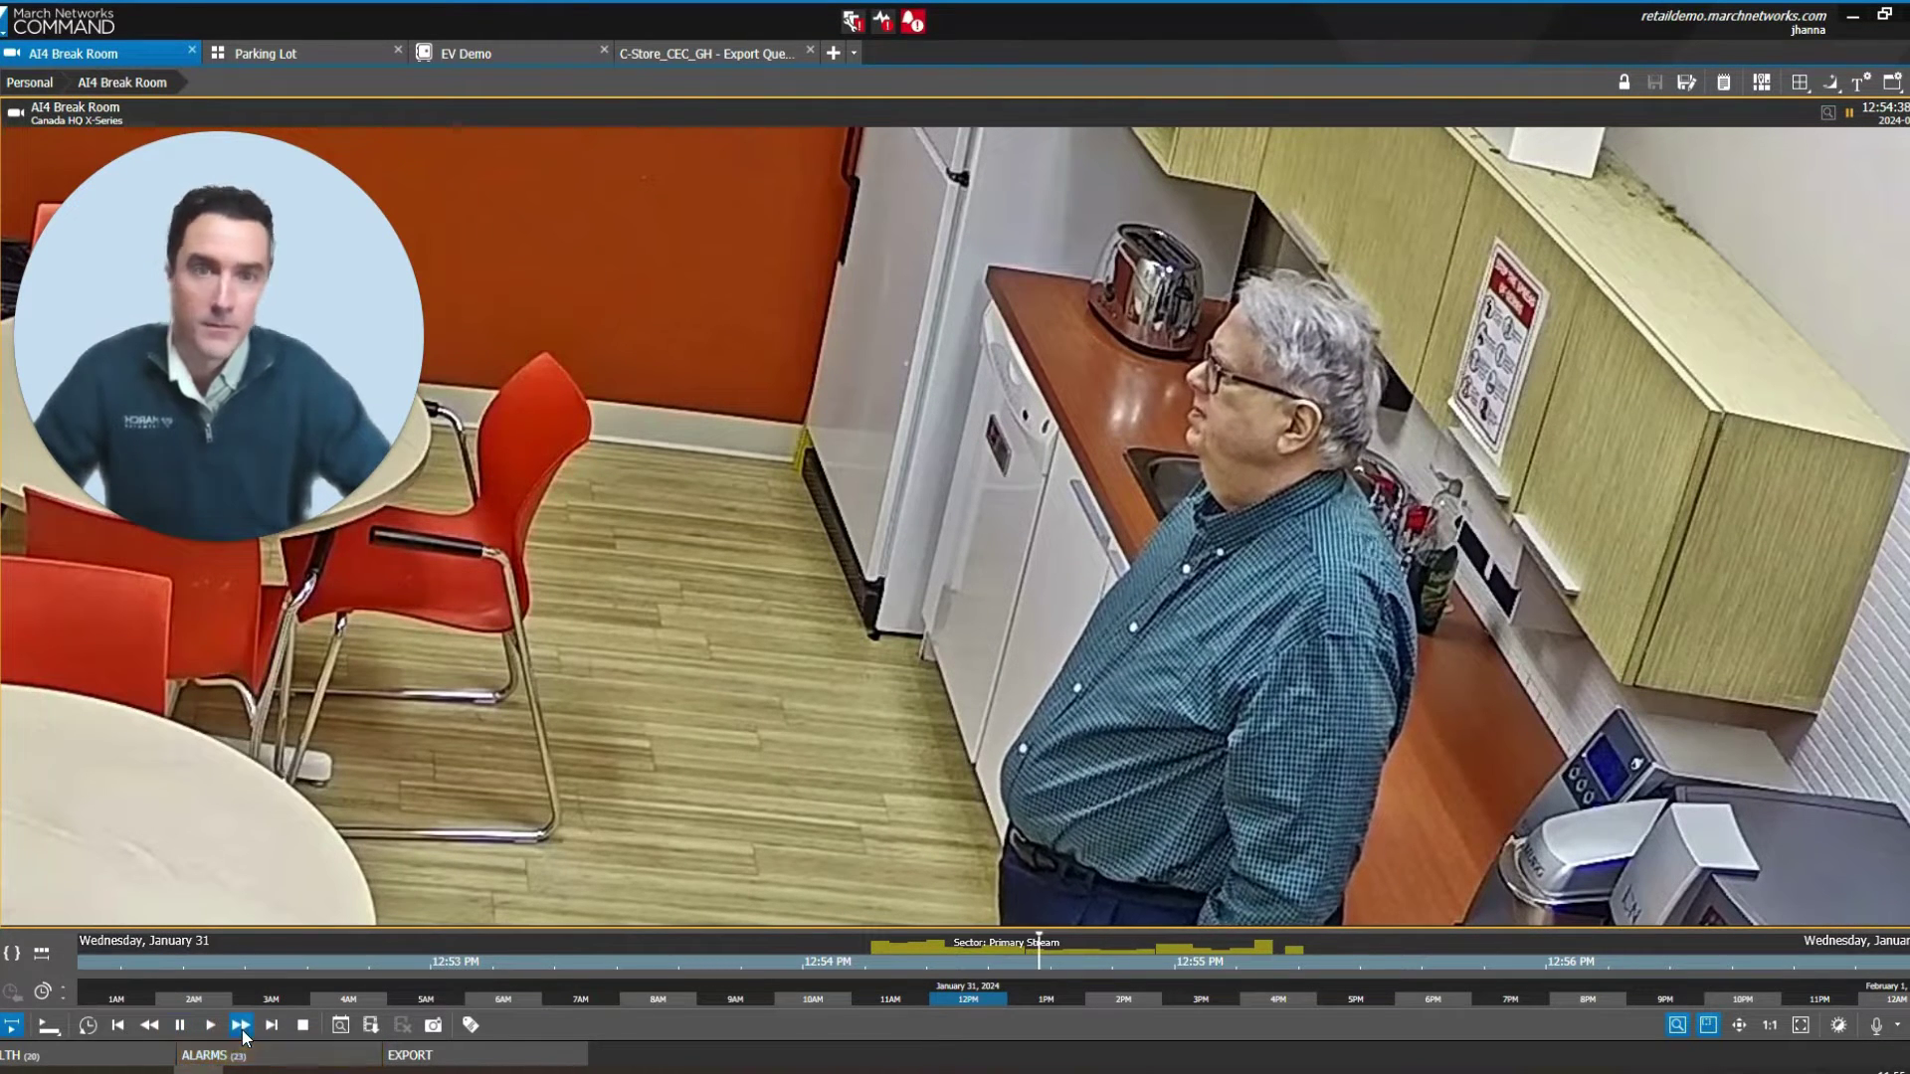
click(242, 1027)
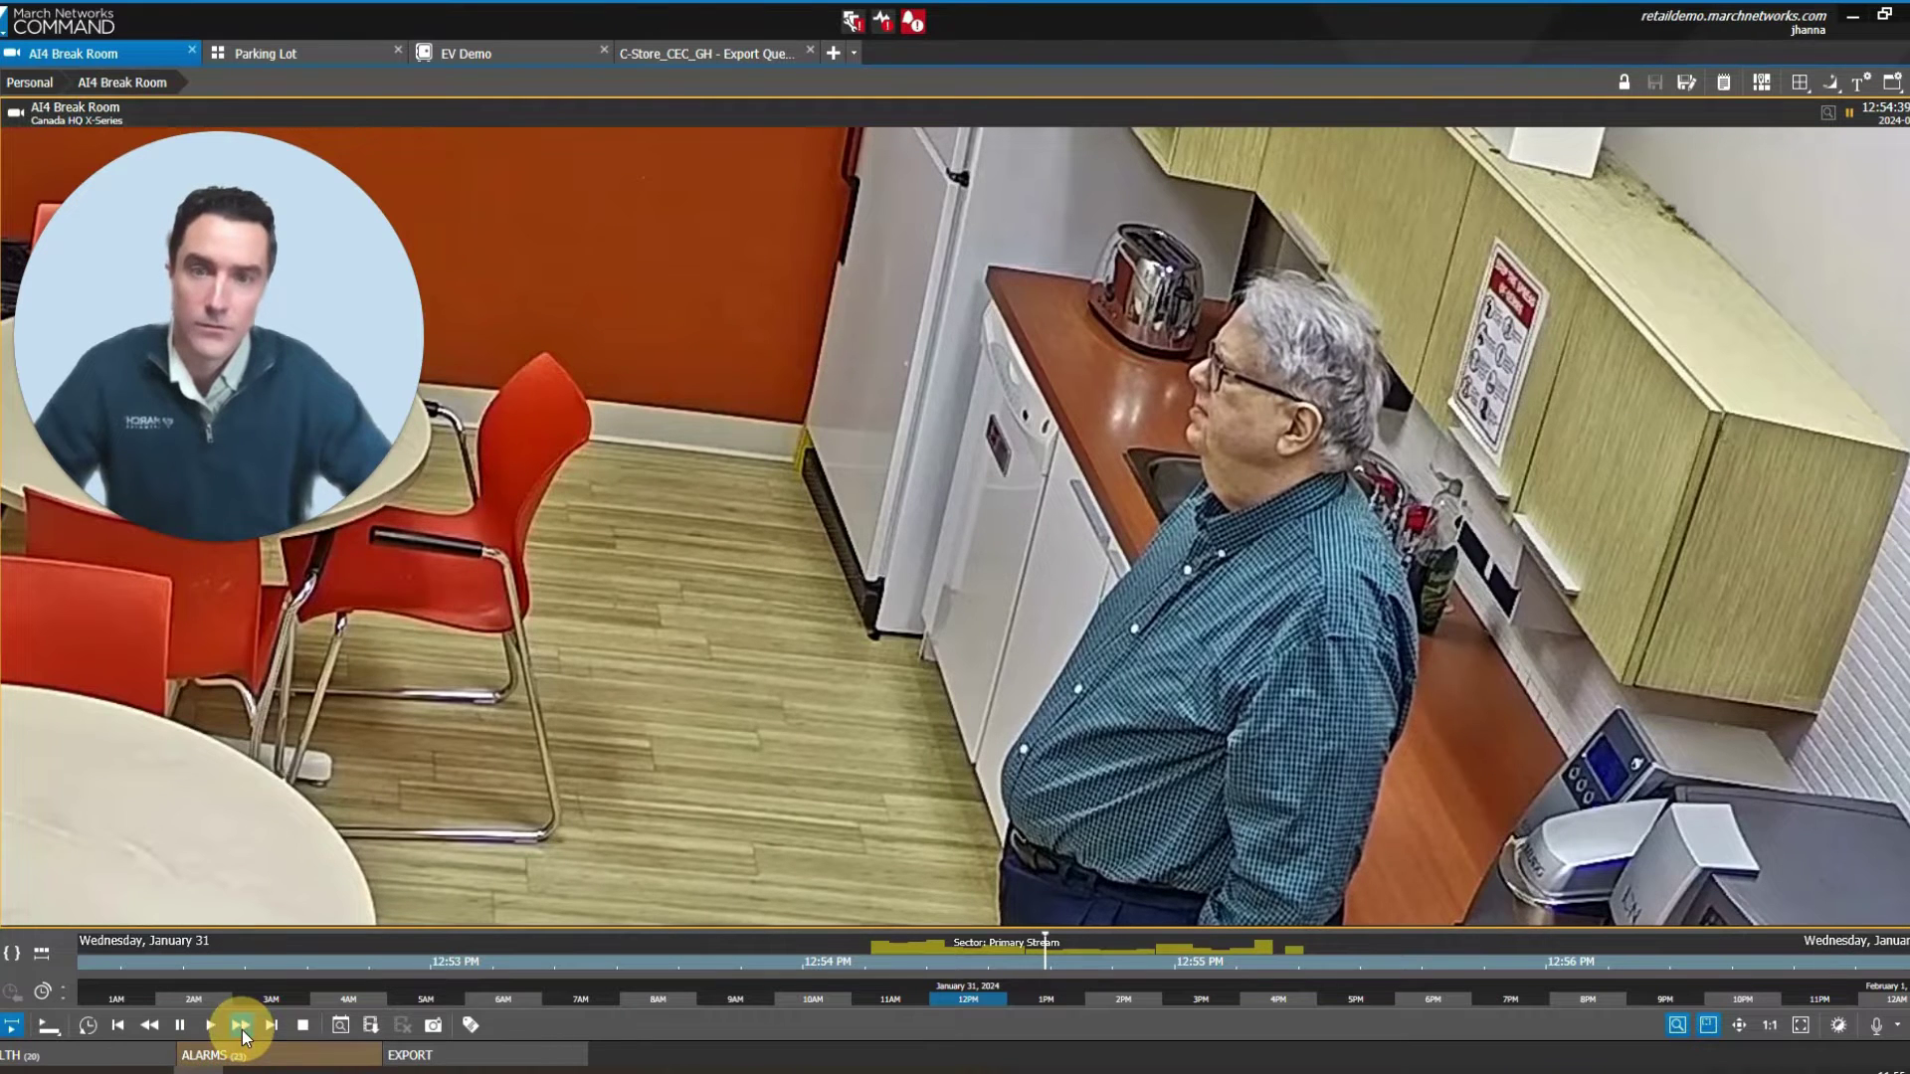
click(1243, 514)
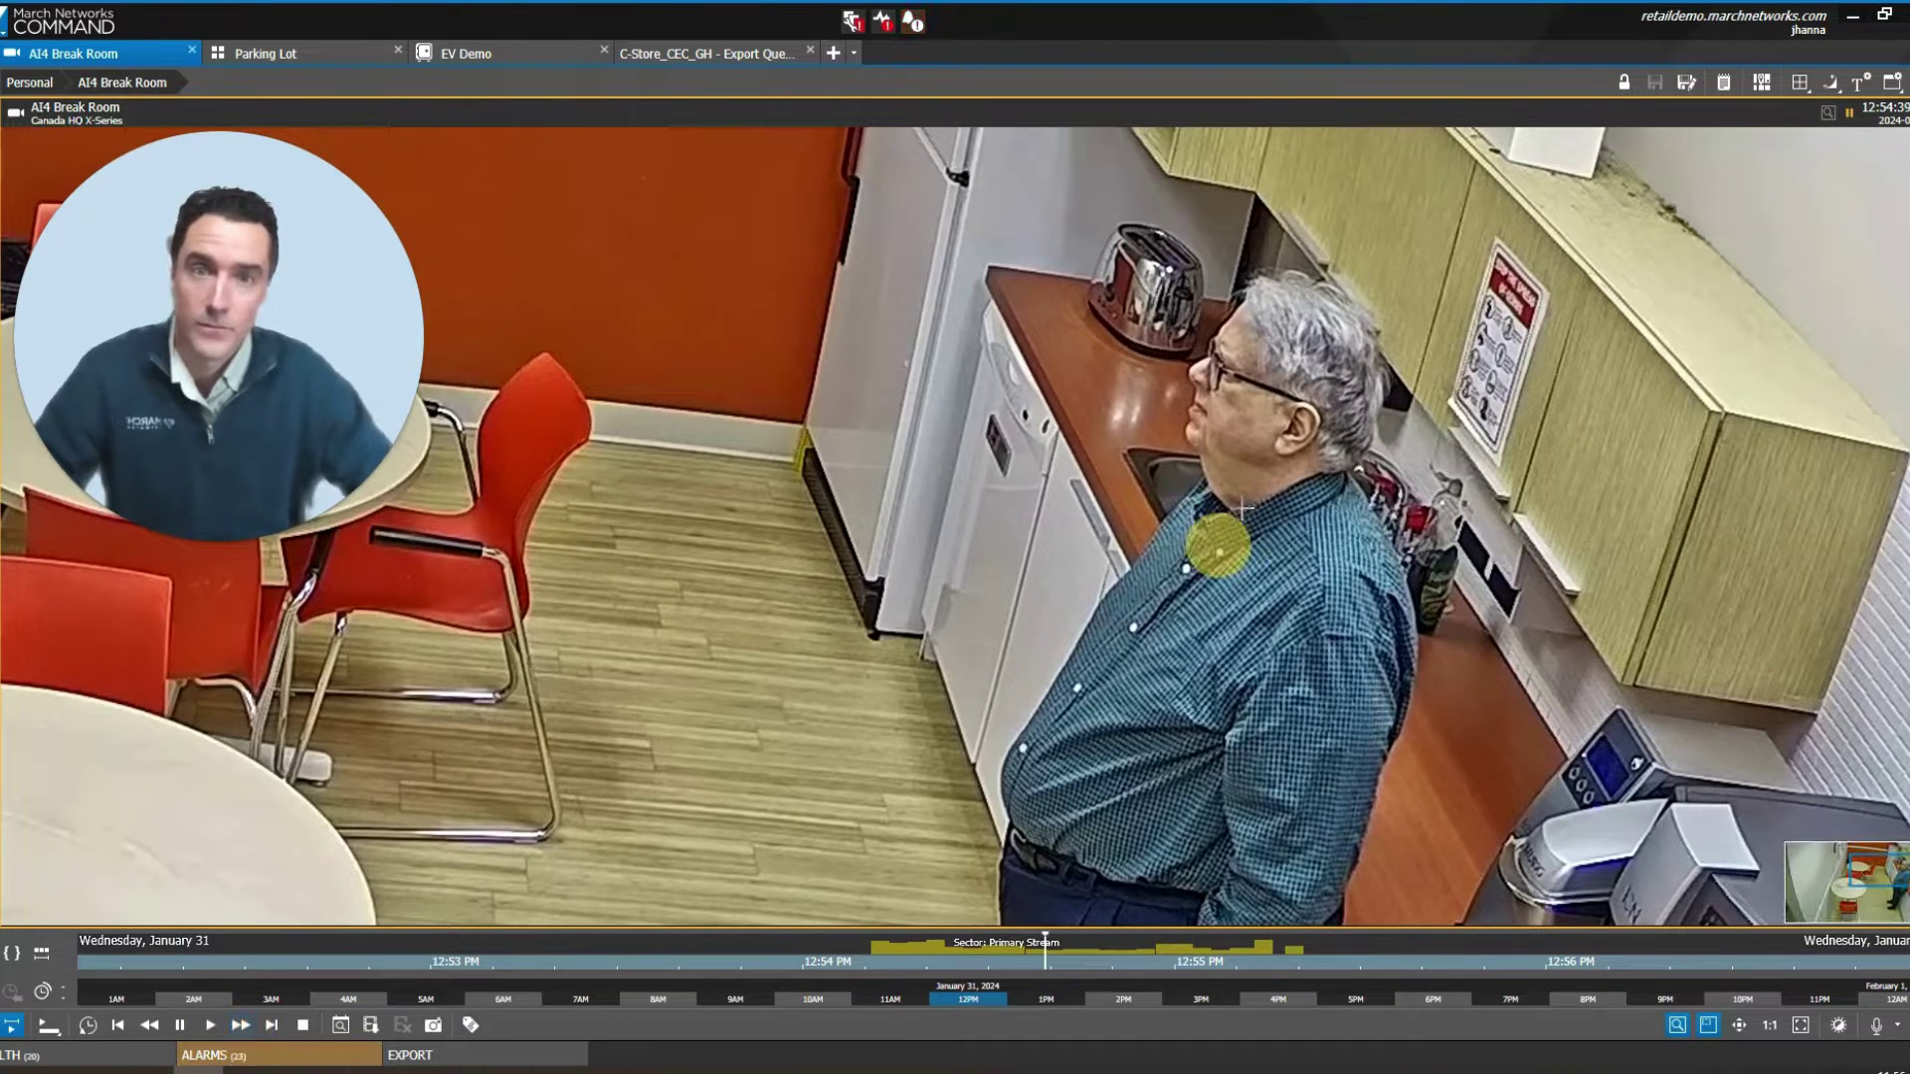
Start a snapshot of the current Break Room frame and view the Visualization Mode choices
right_click(1243, 512)
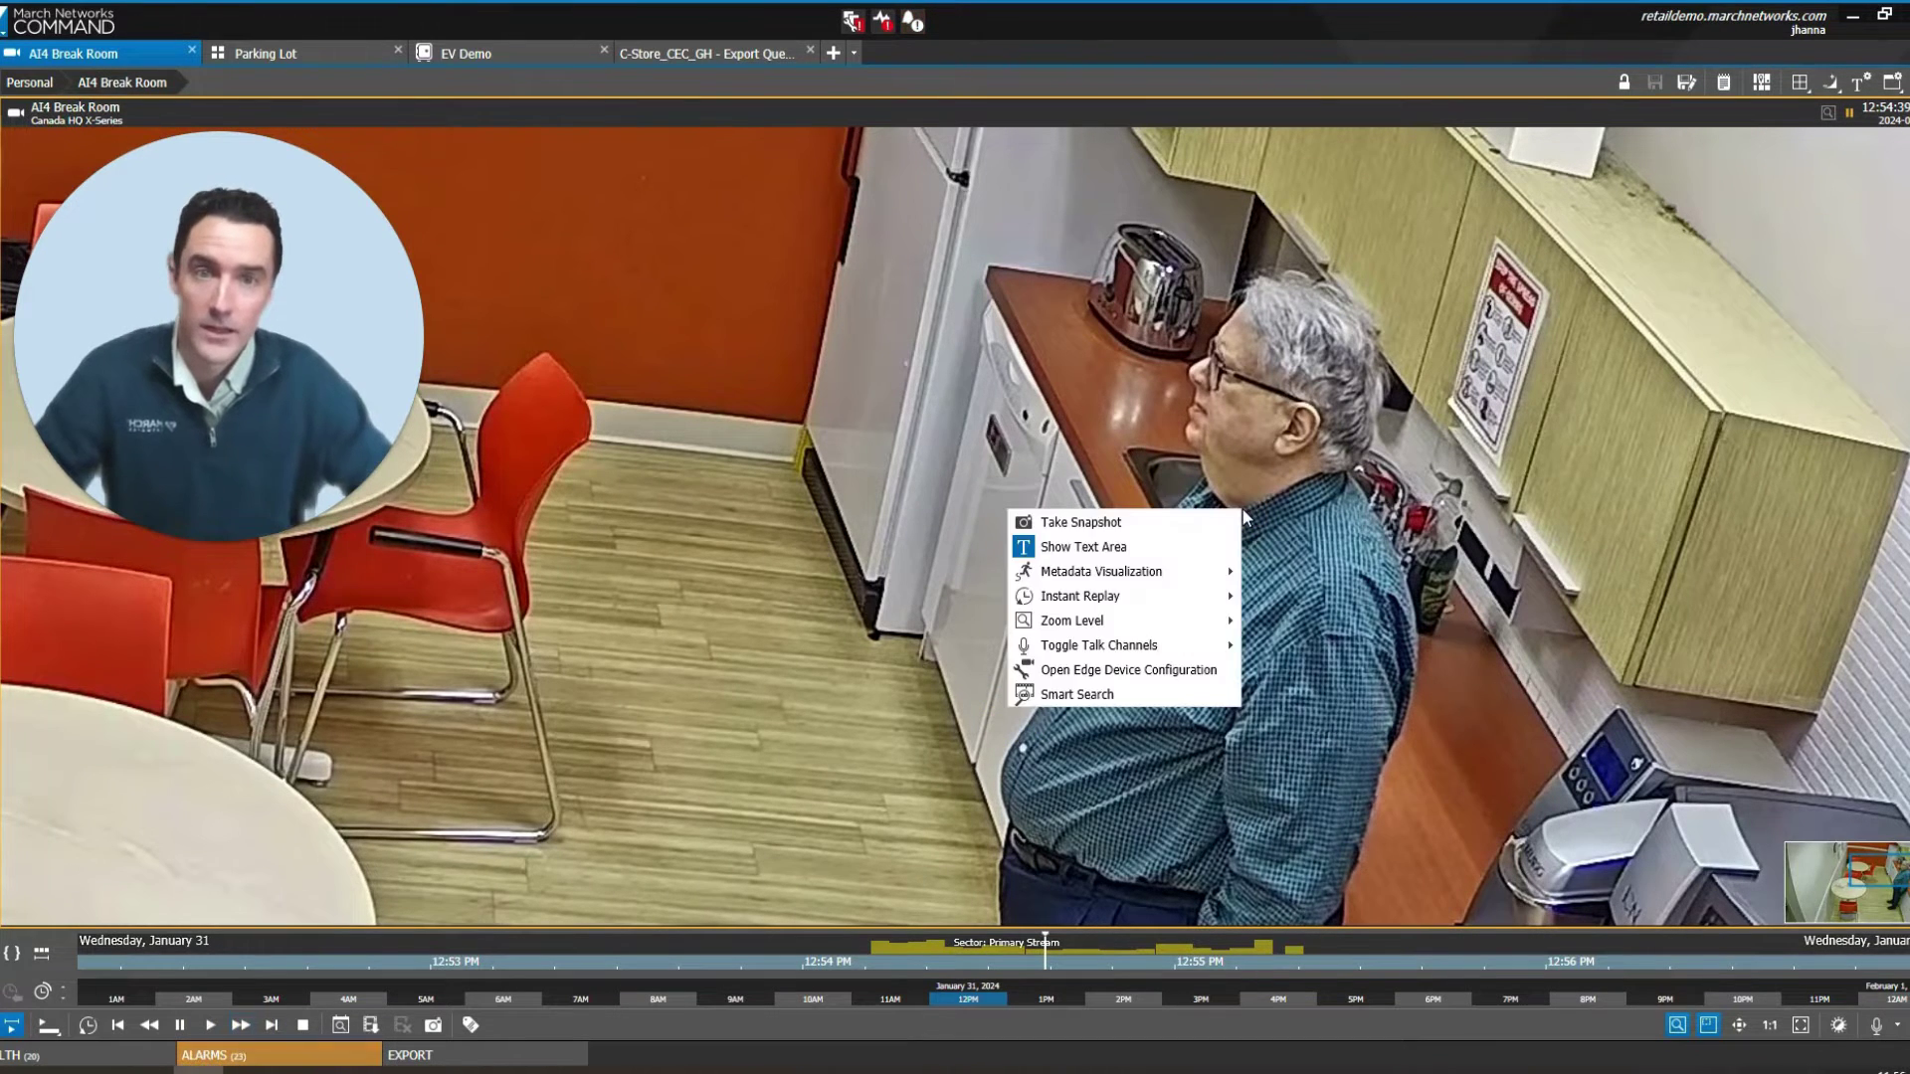
click(1073, 525)
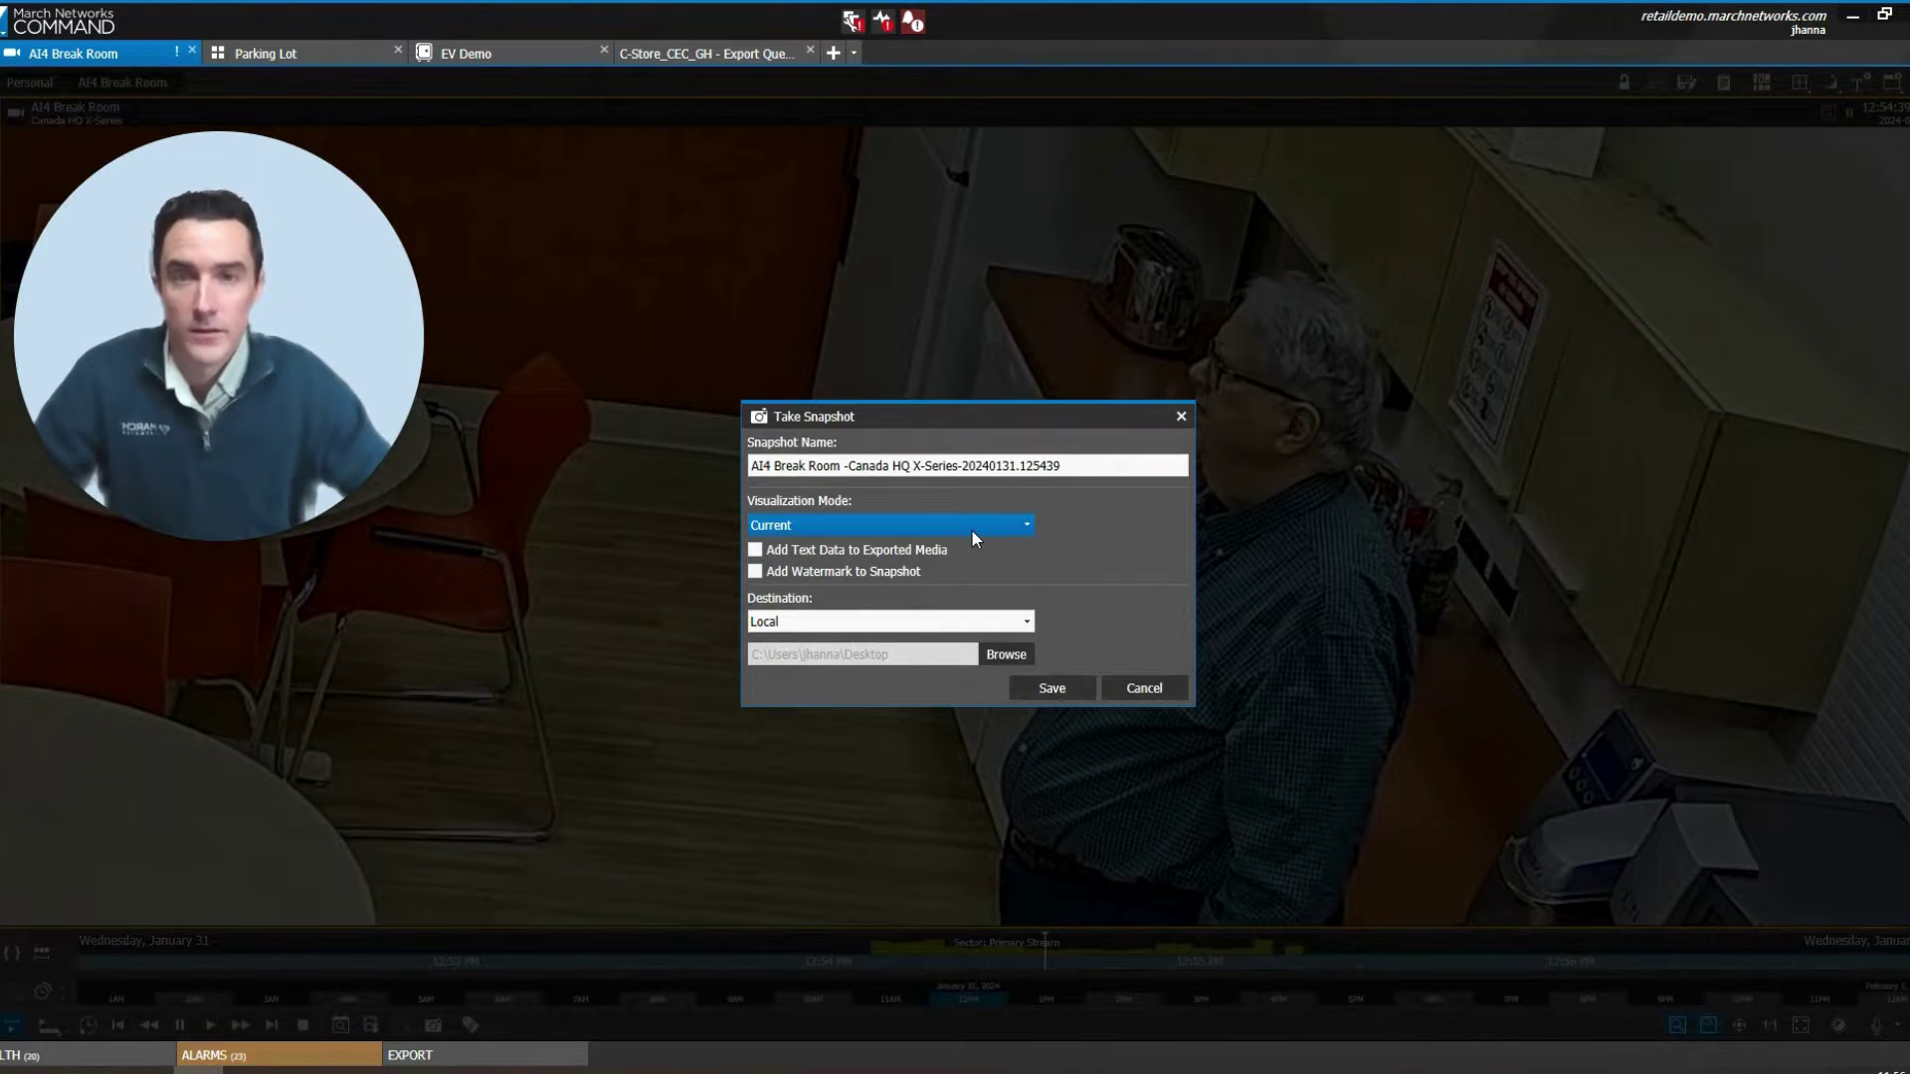
click(801, 532)
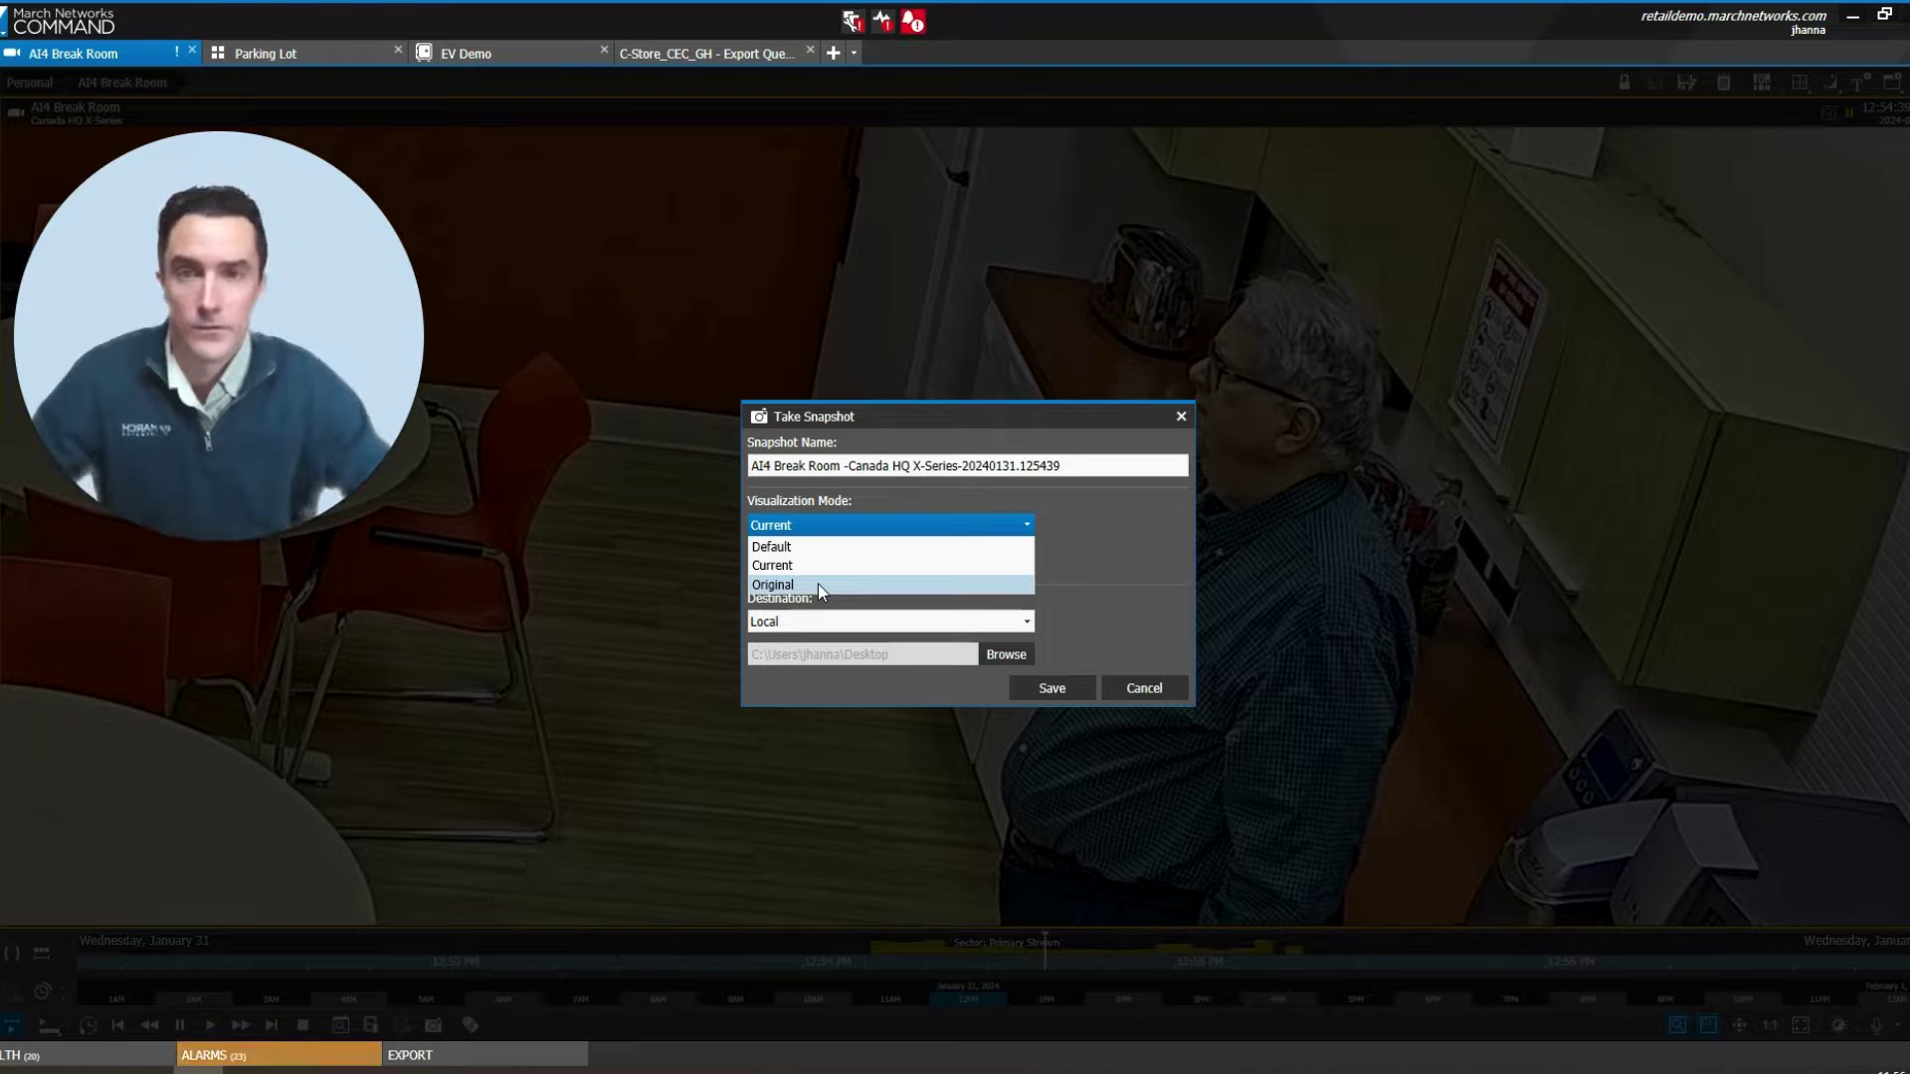
Save the Break Room snapshot with Current visualization mode to the Local destination
click(1113, 546)
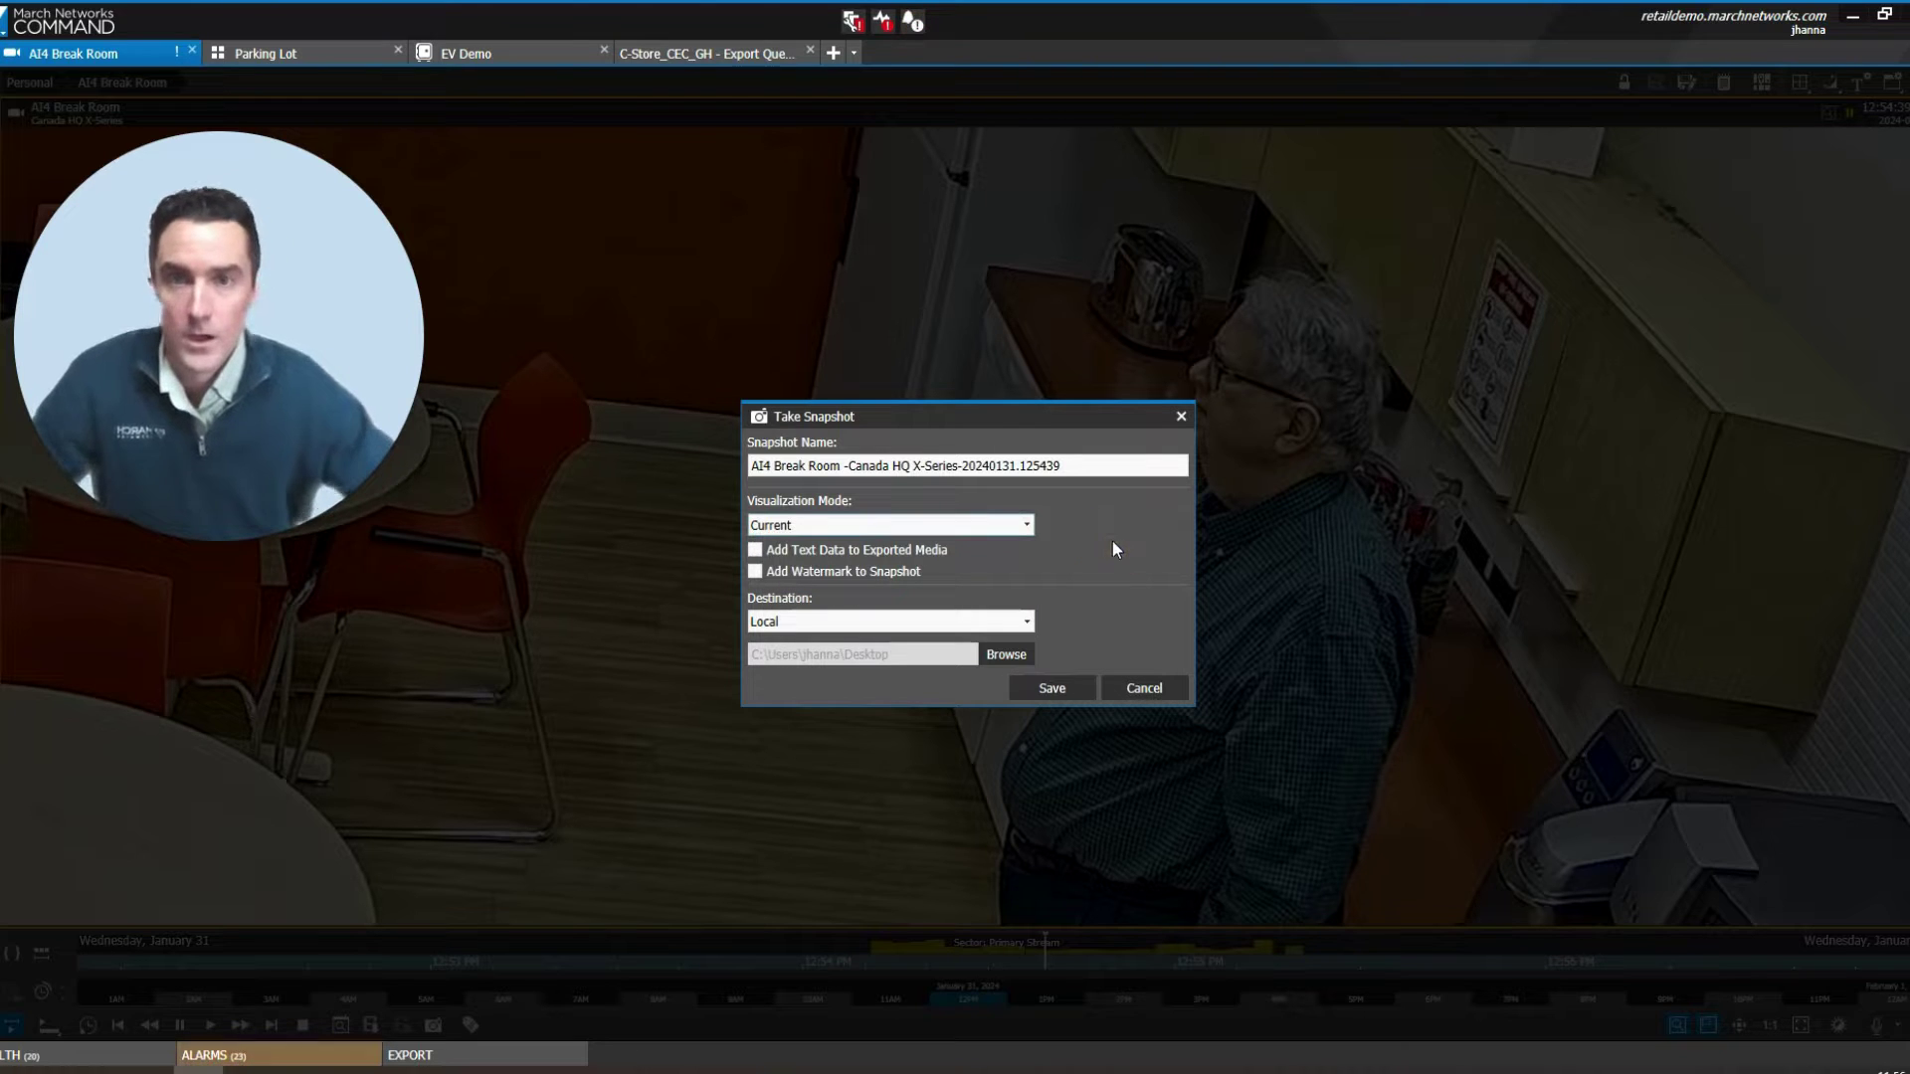
click(782, 623)
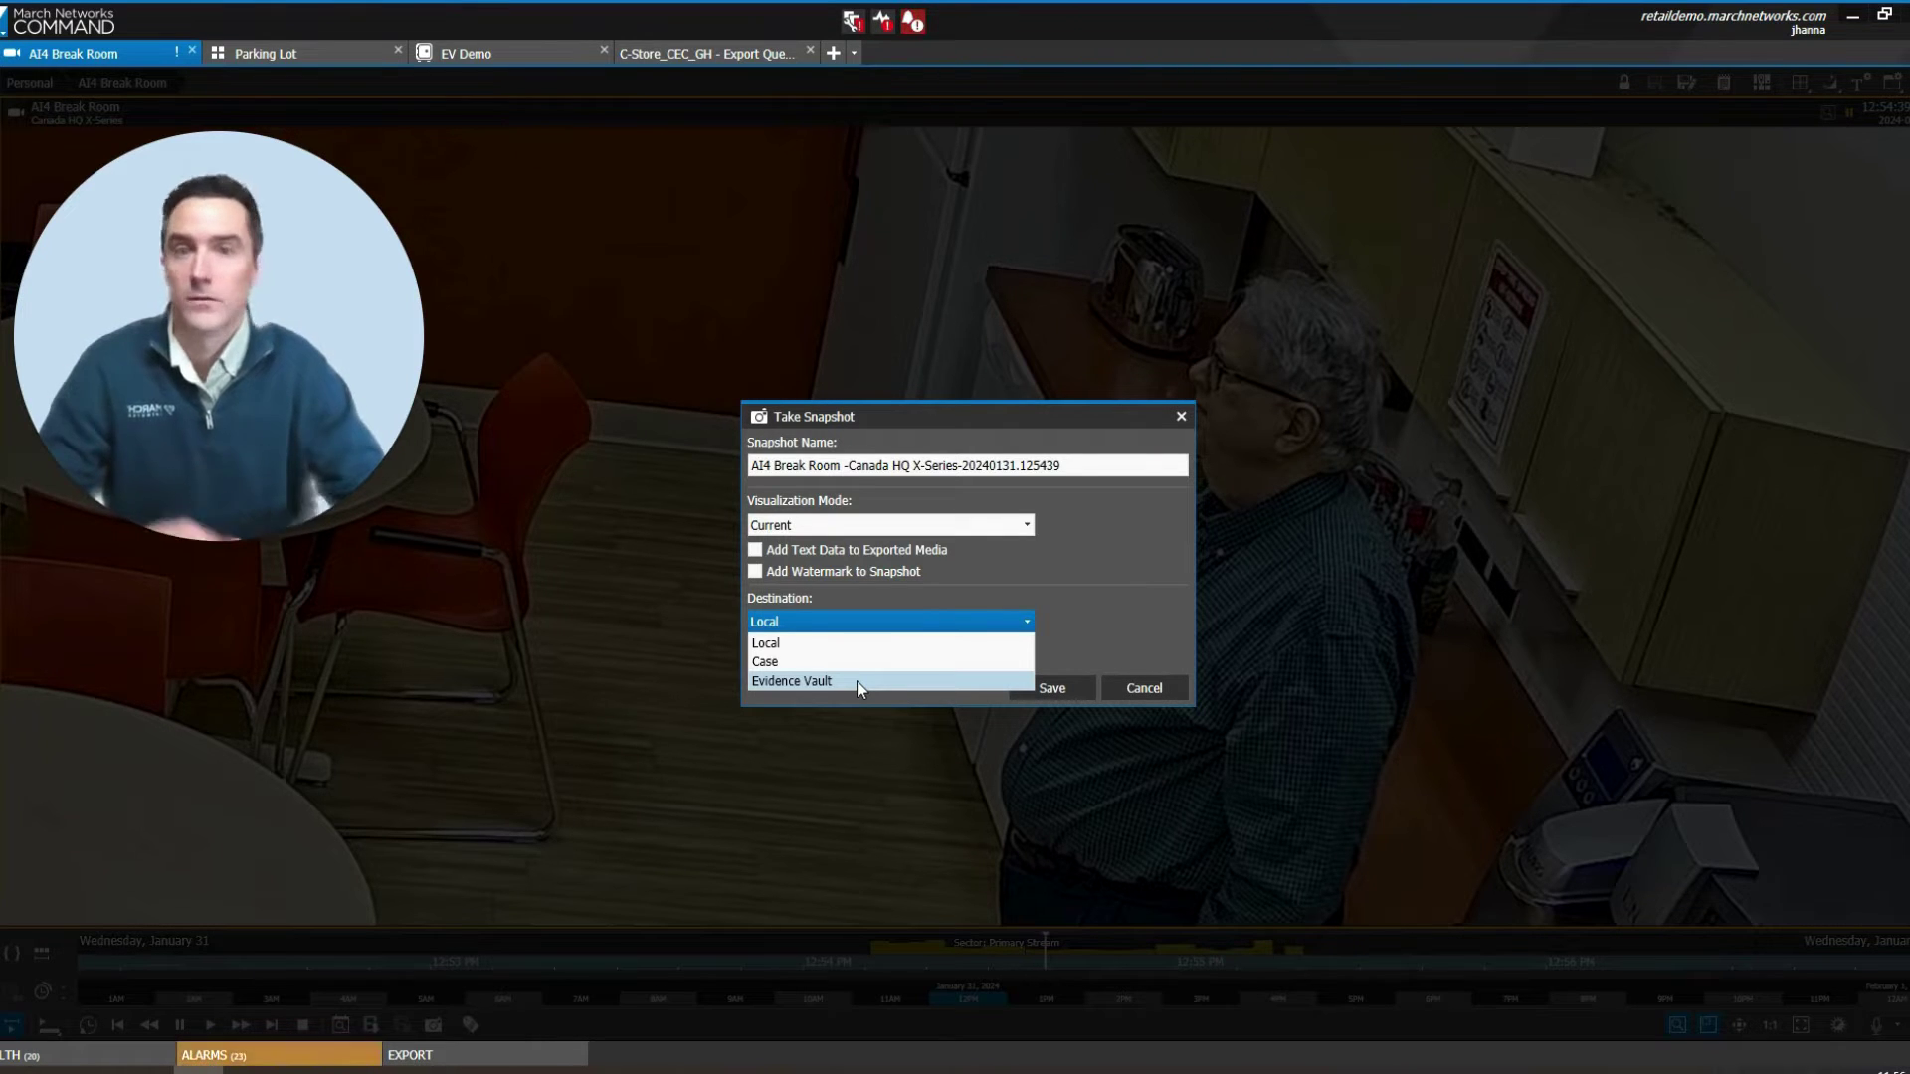
click(1134, 574)
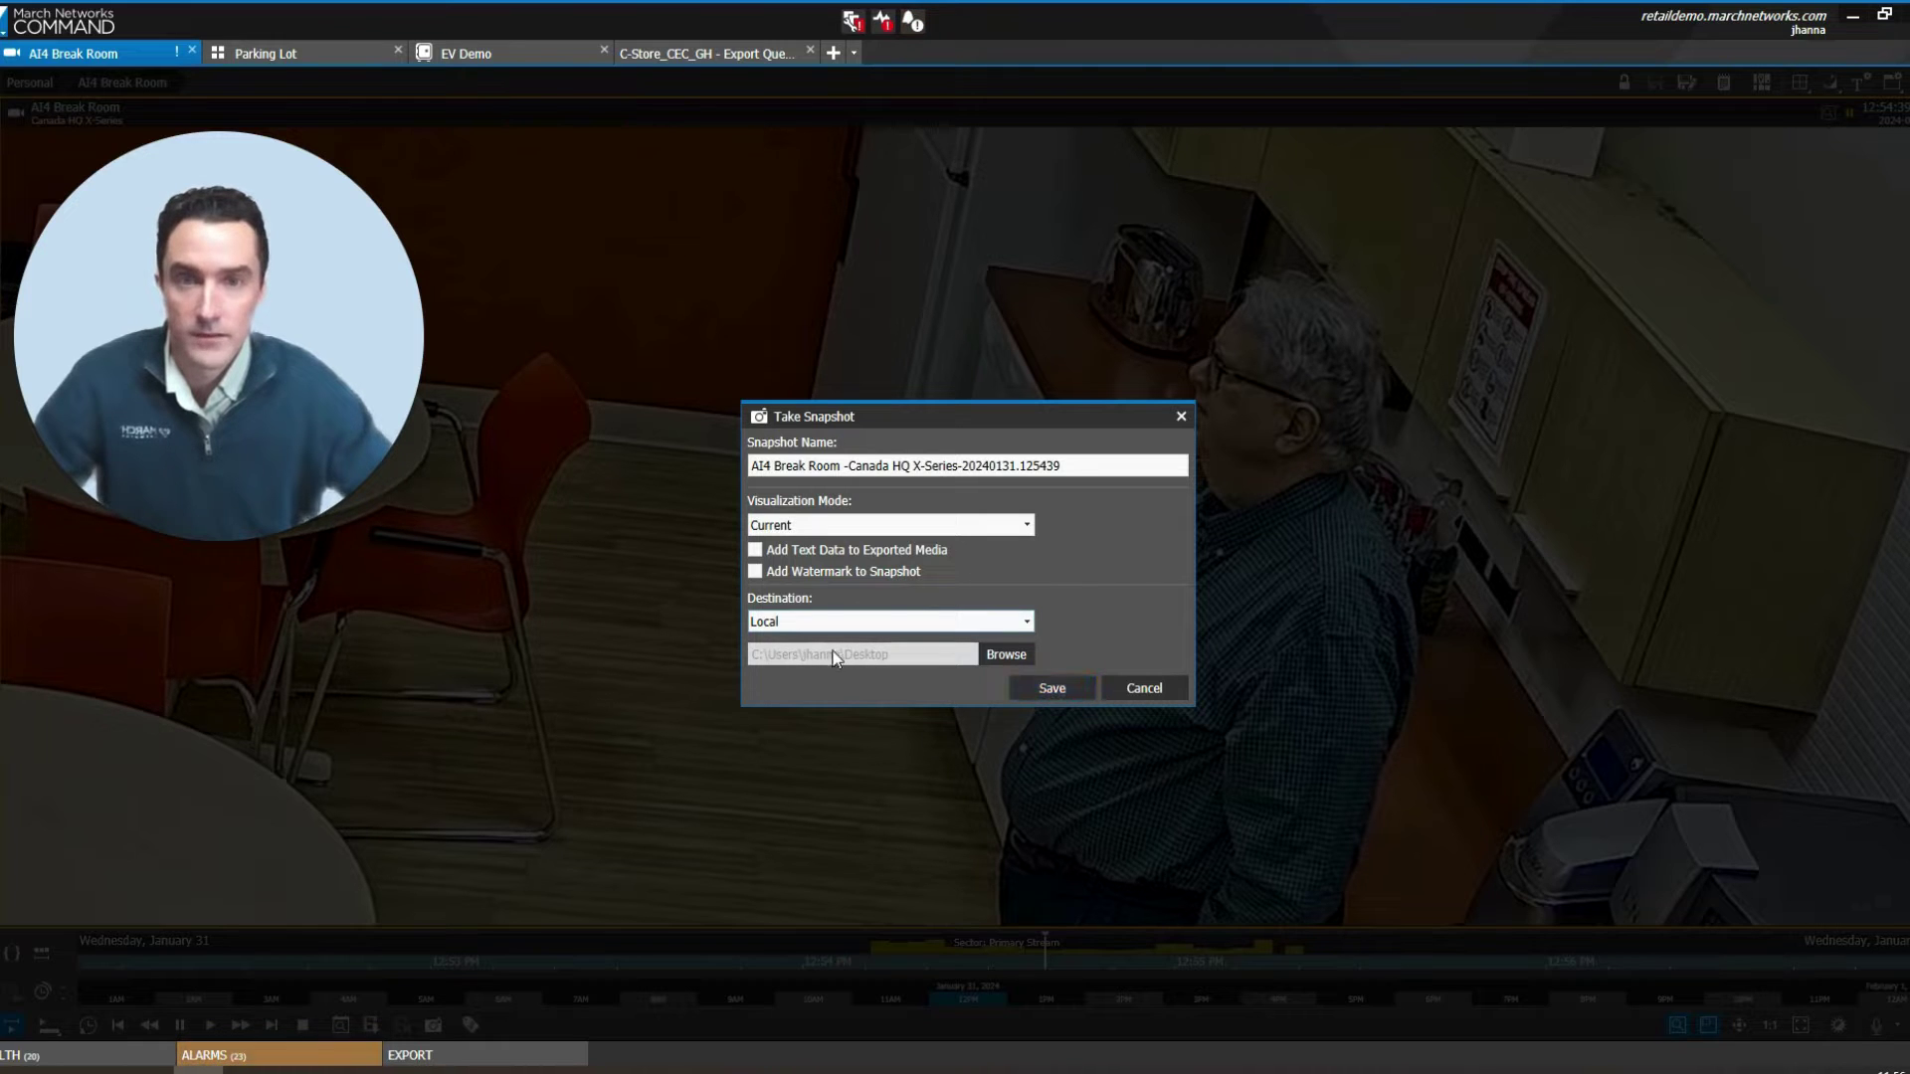
click(1043, 688)
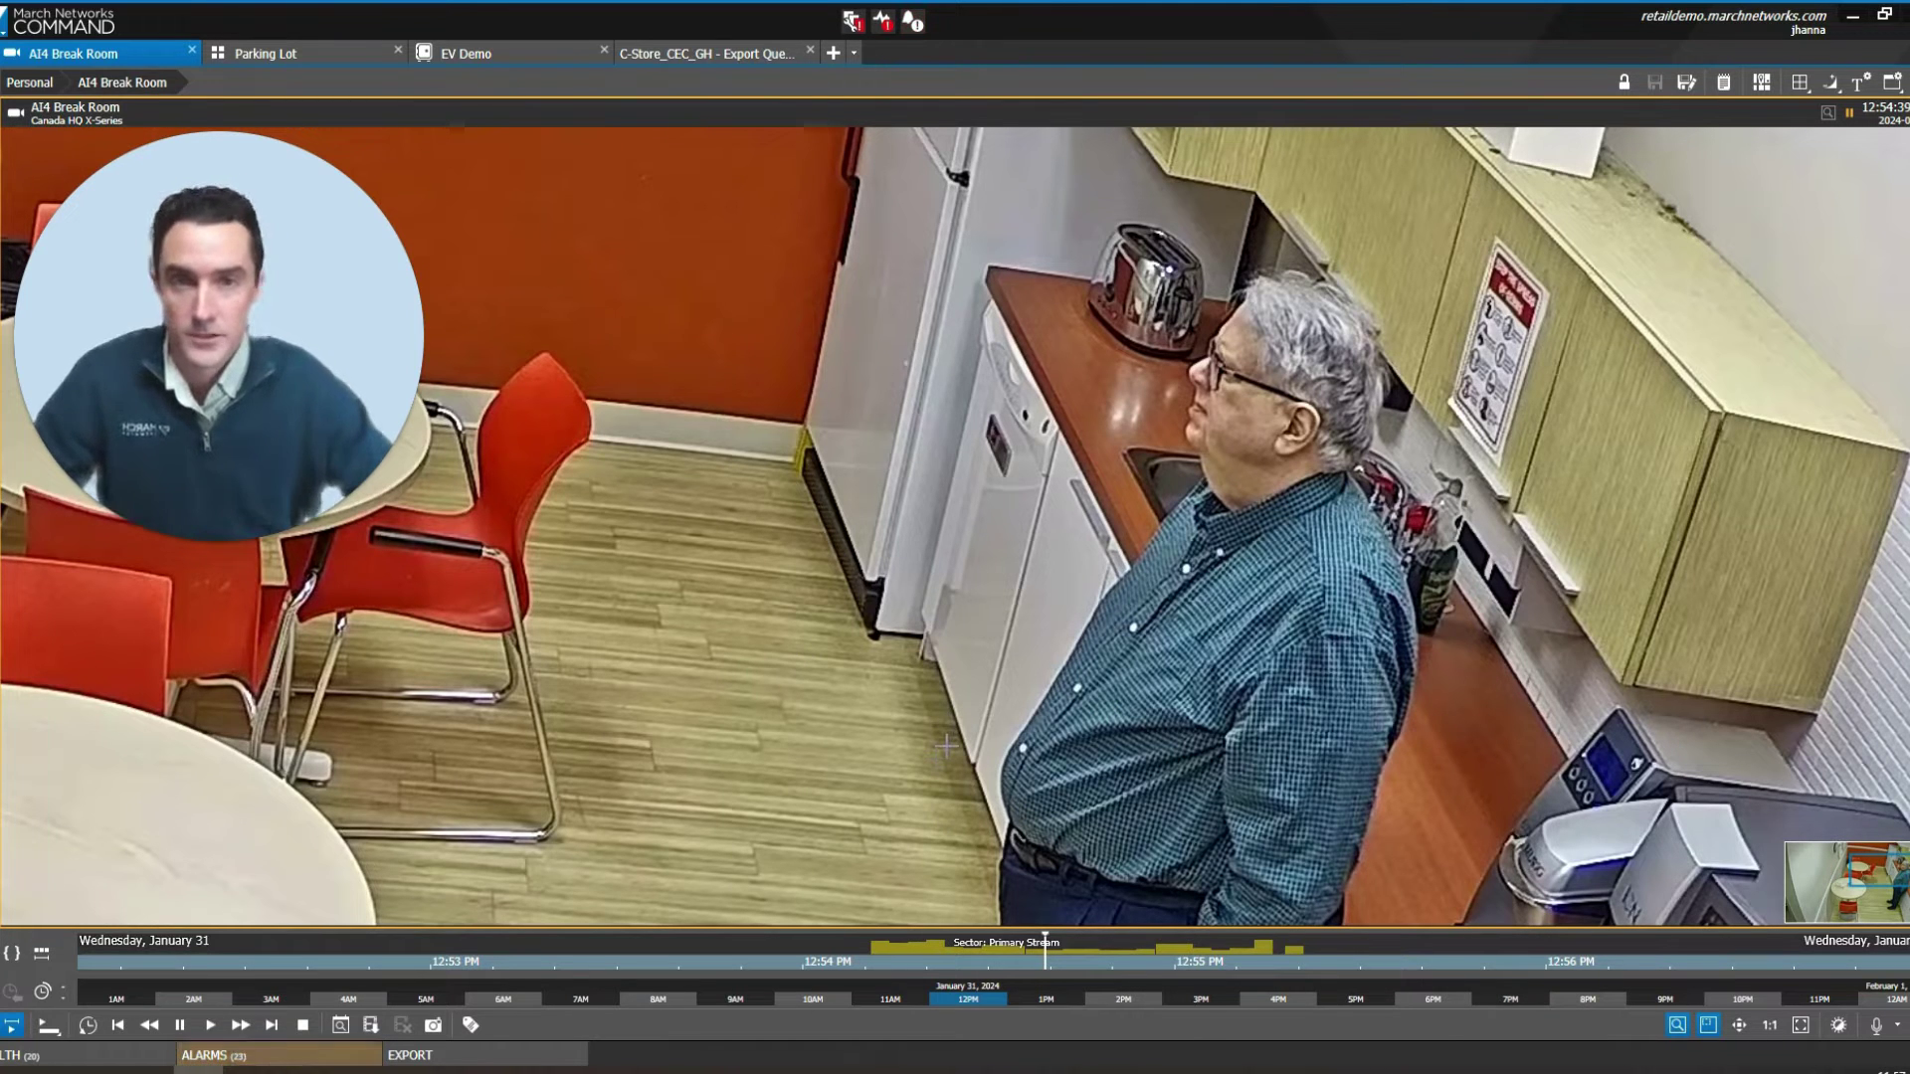
Switch to the Parking Lot layout and play, then pause, its camera recordings
click(320, 50)
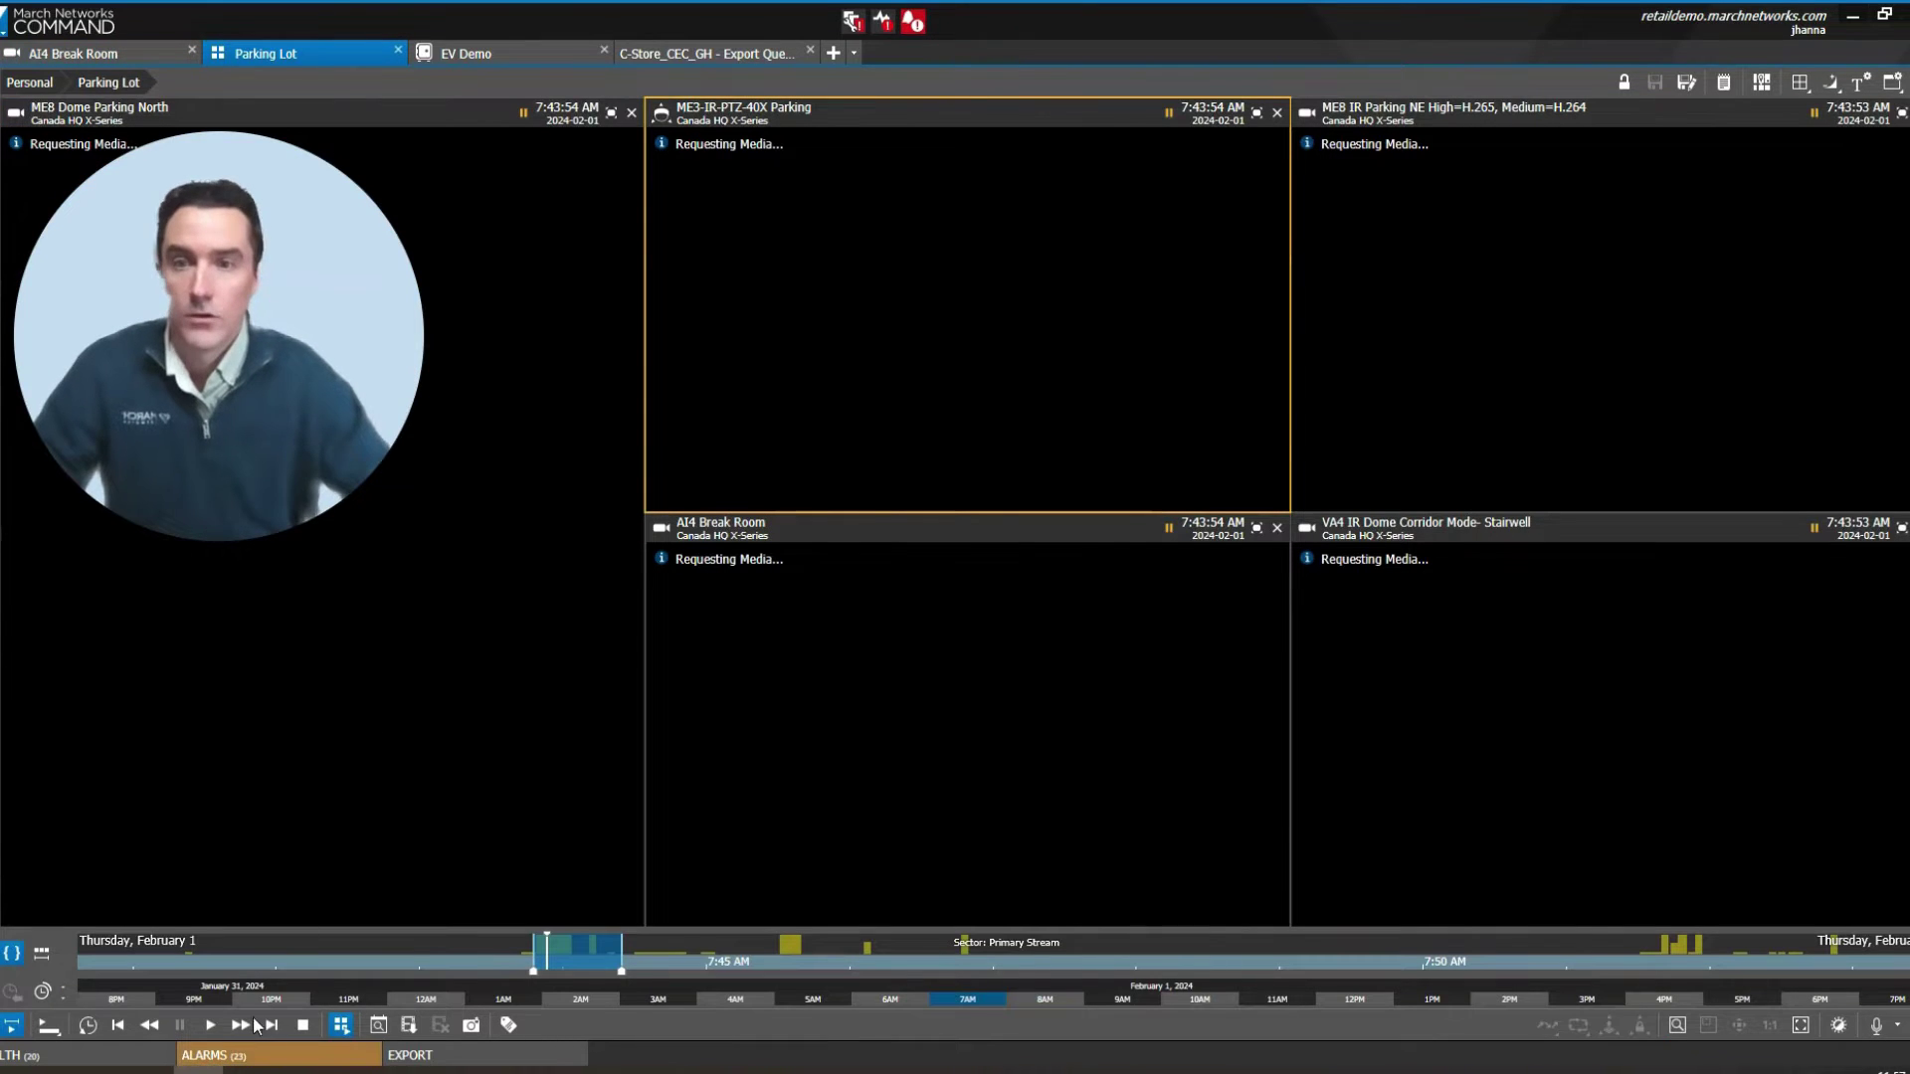
click(210, 1025)
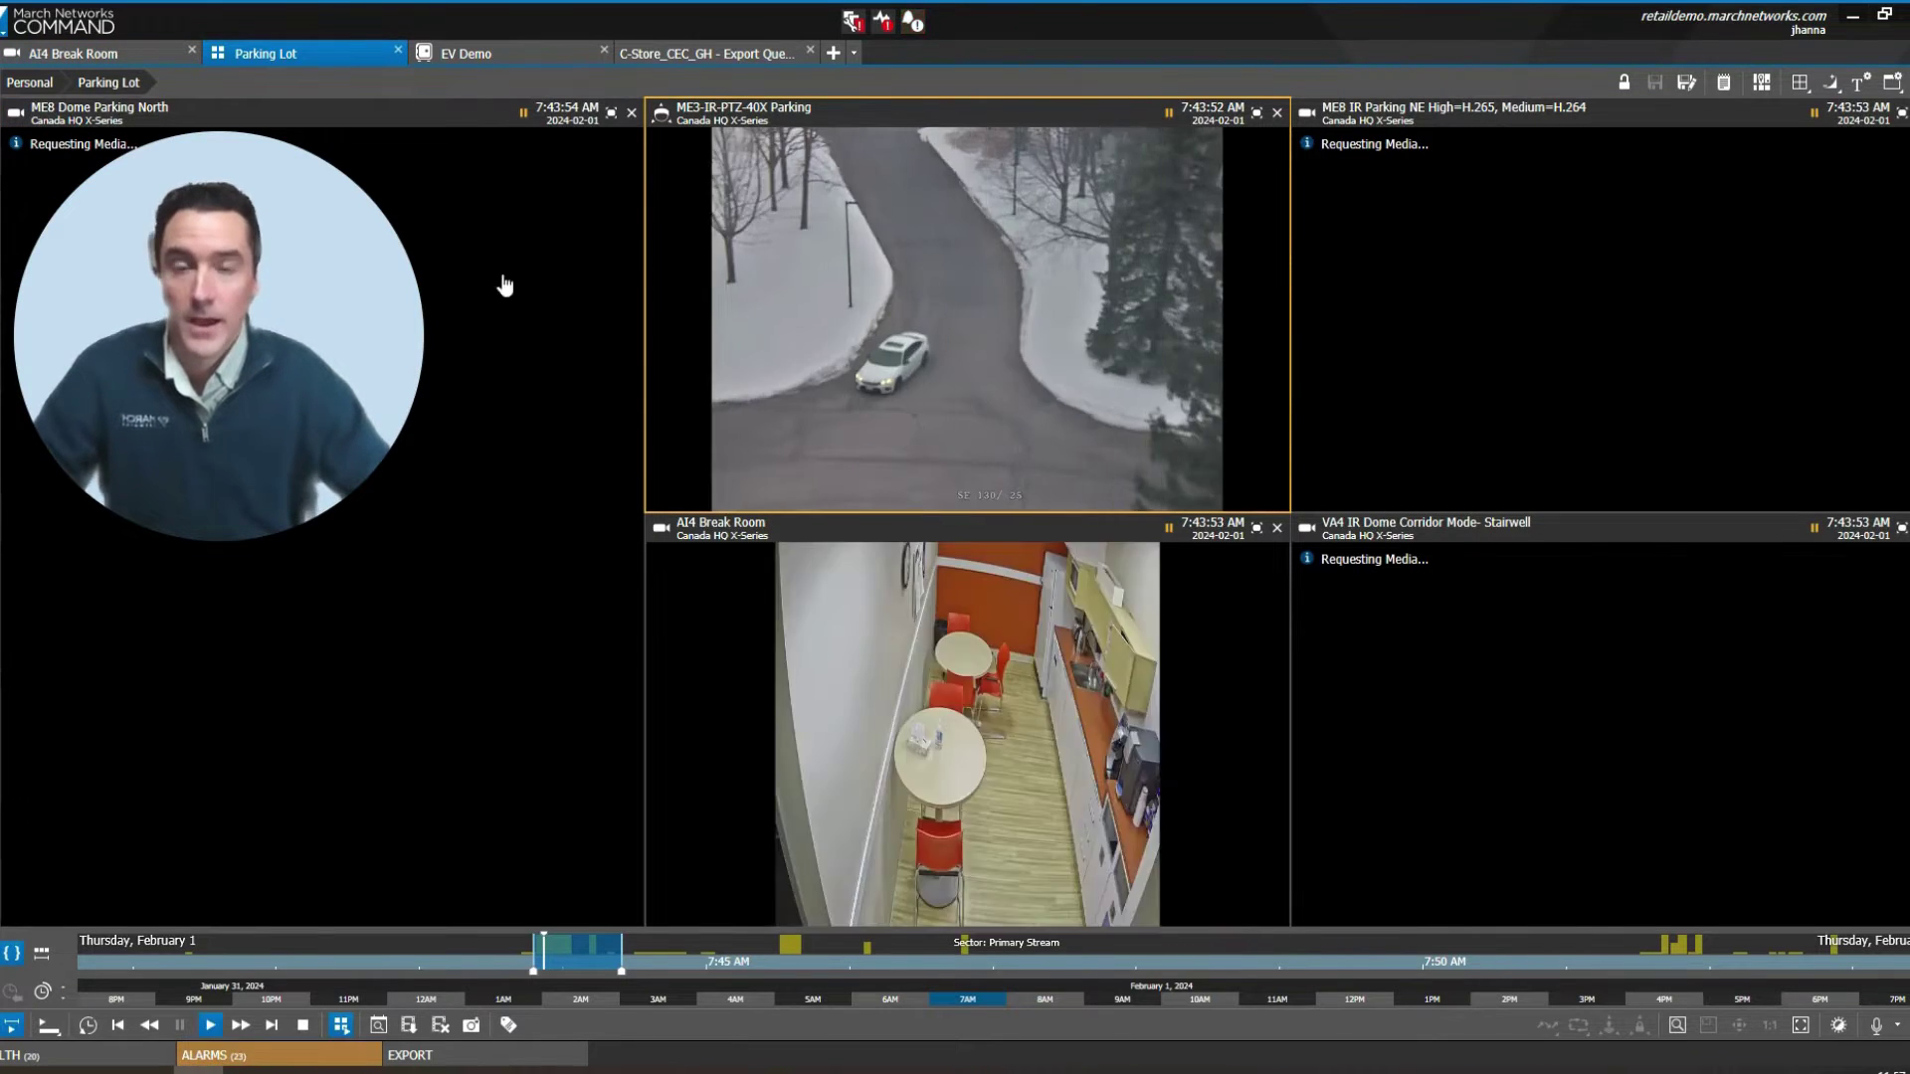
click(208, 1026)
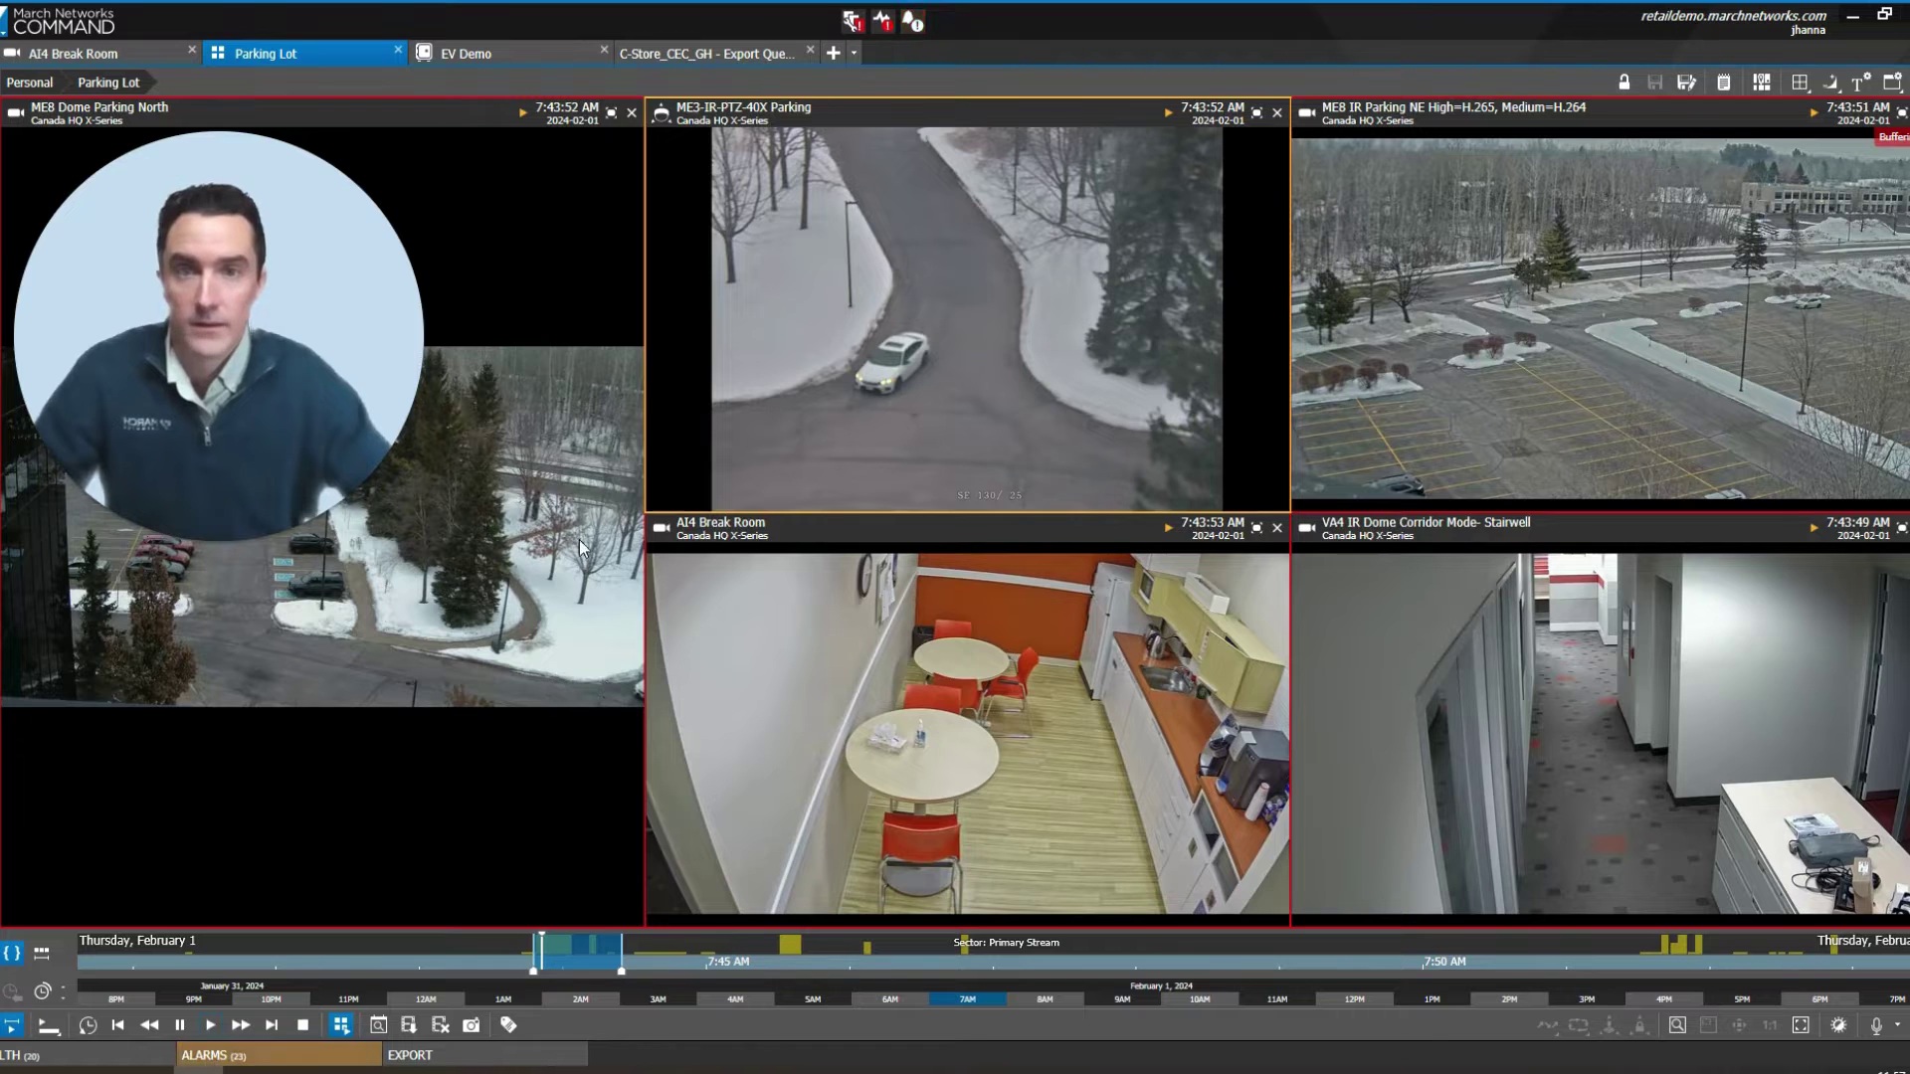
click(182, 1035)
Mark a timeline clip range ending at about 7:44:18 AM
click(532, 971)
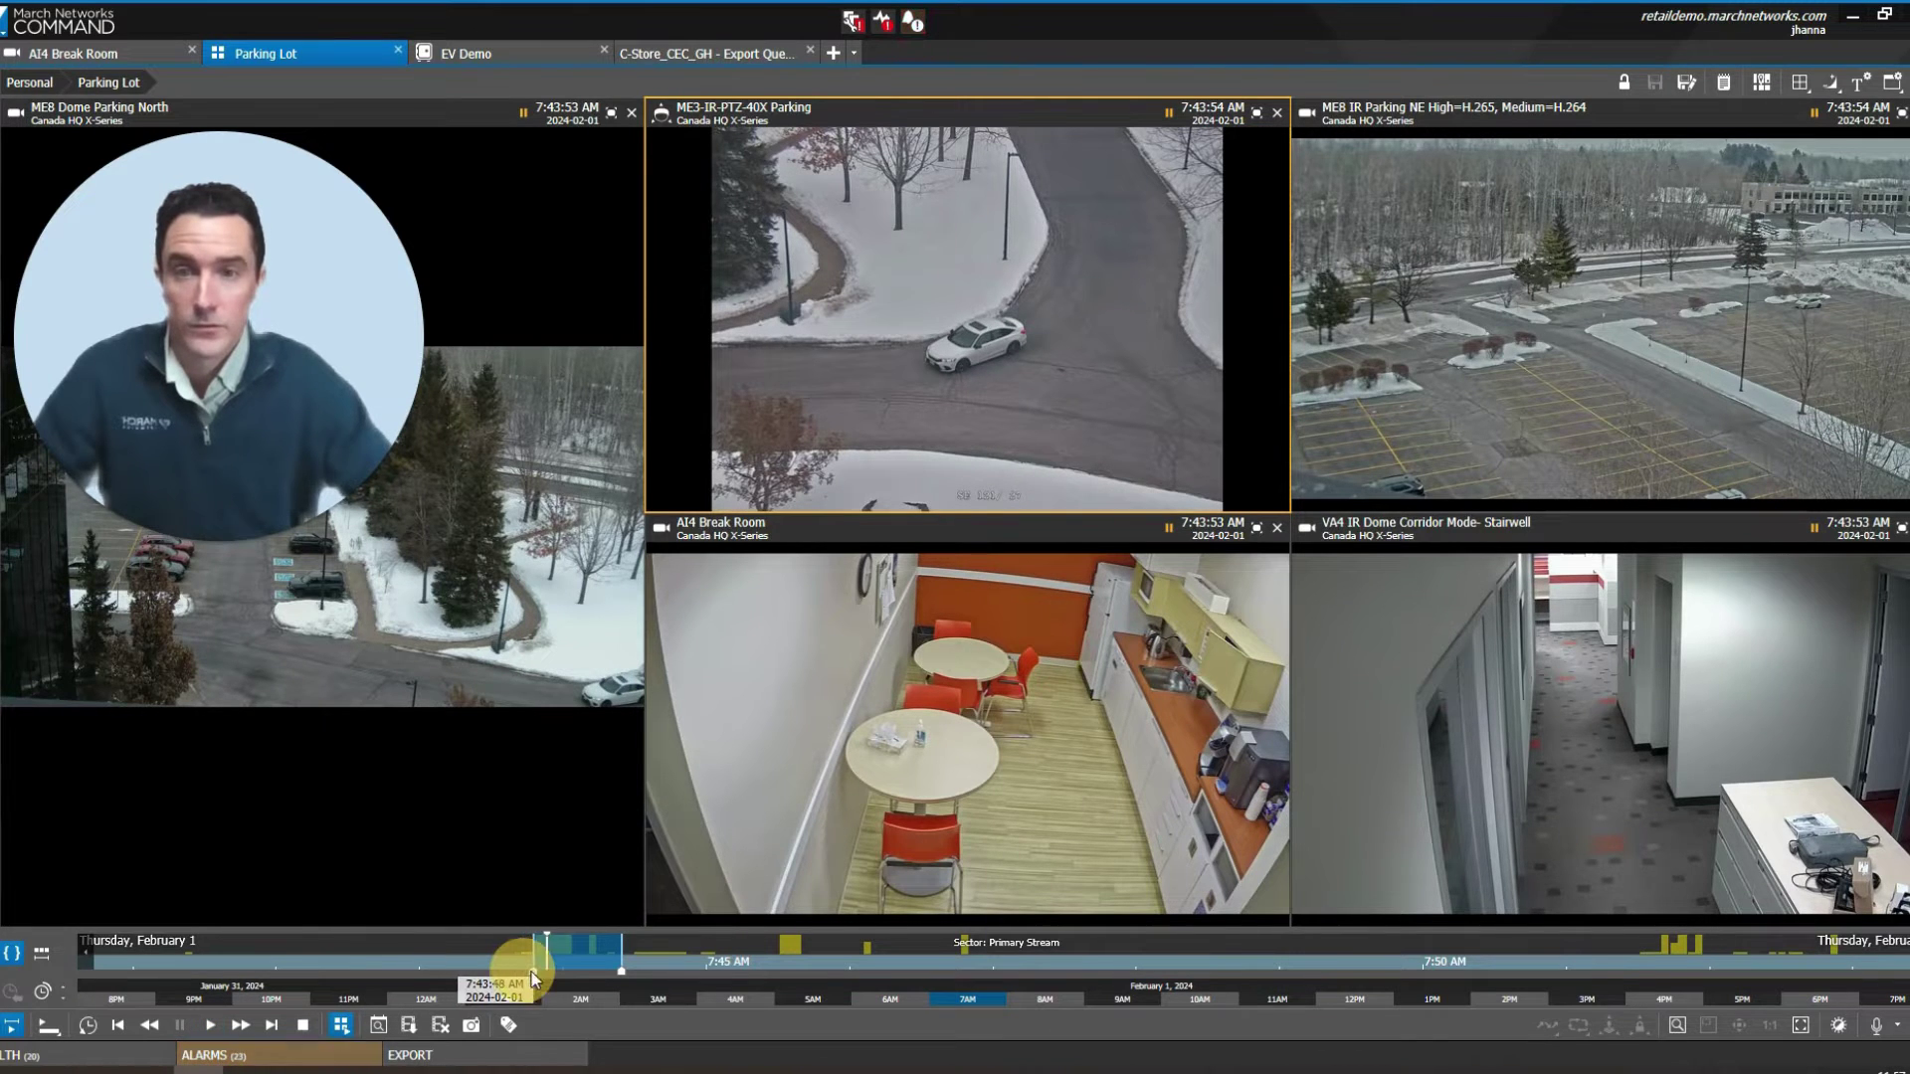
drag(619, 971, 605, 975)
click(599, 974)
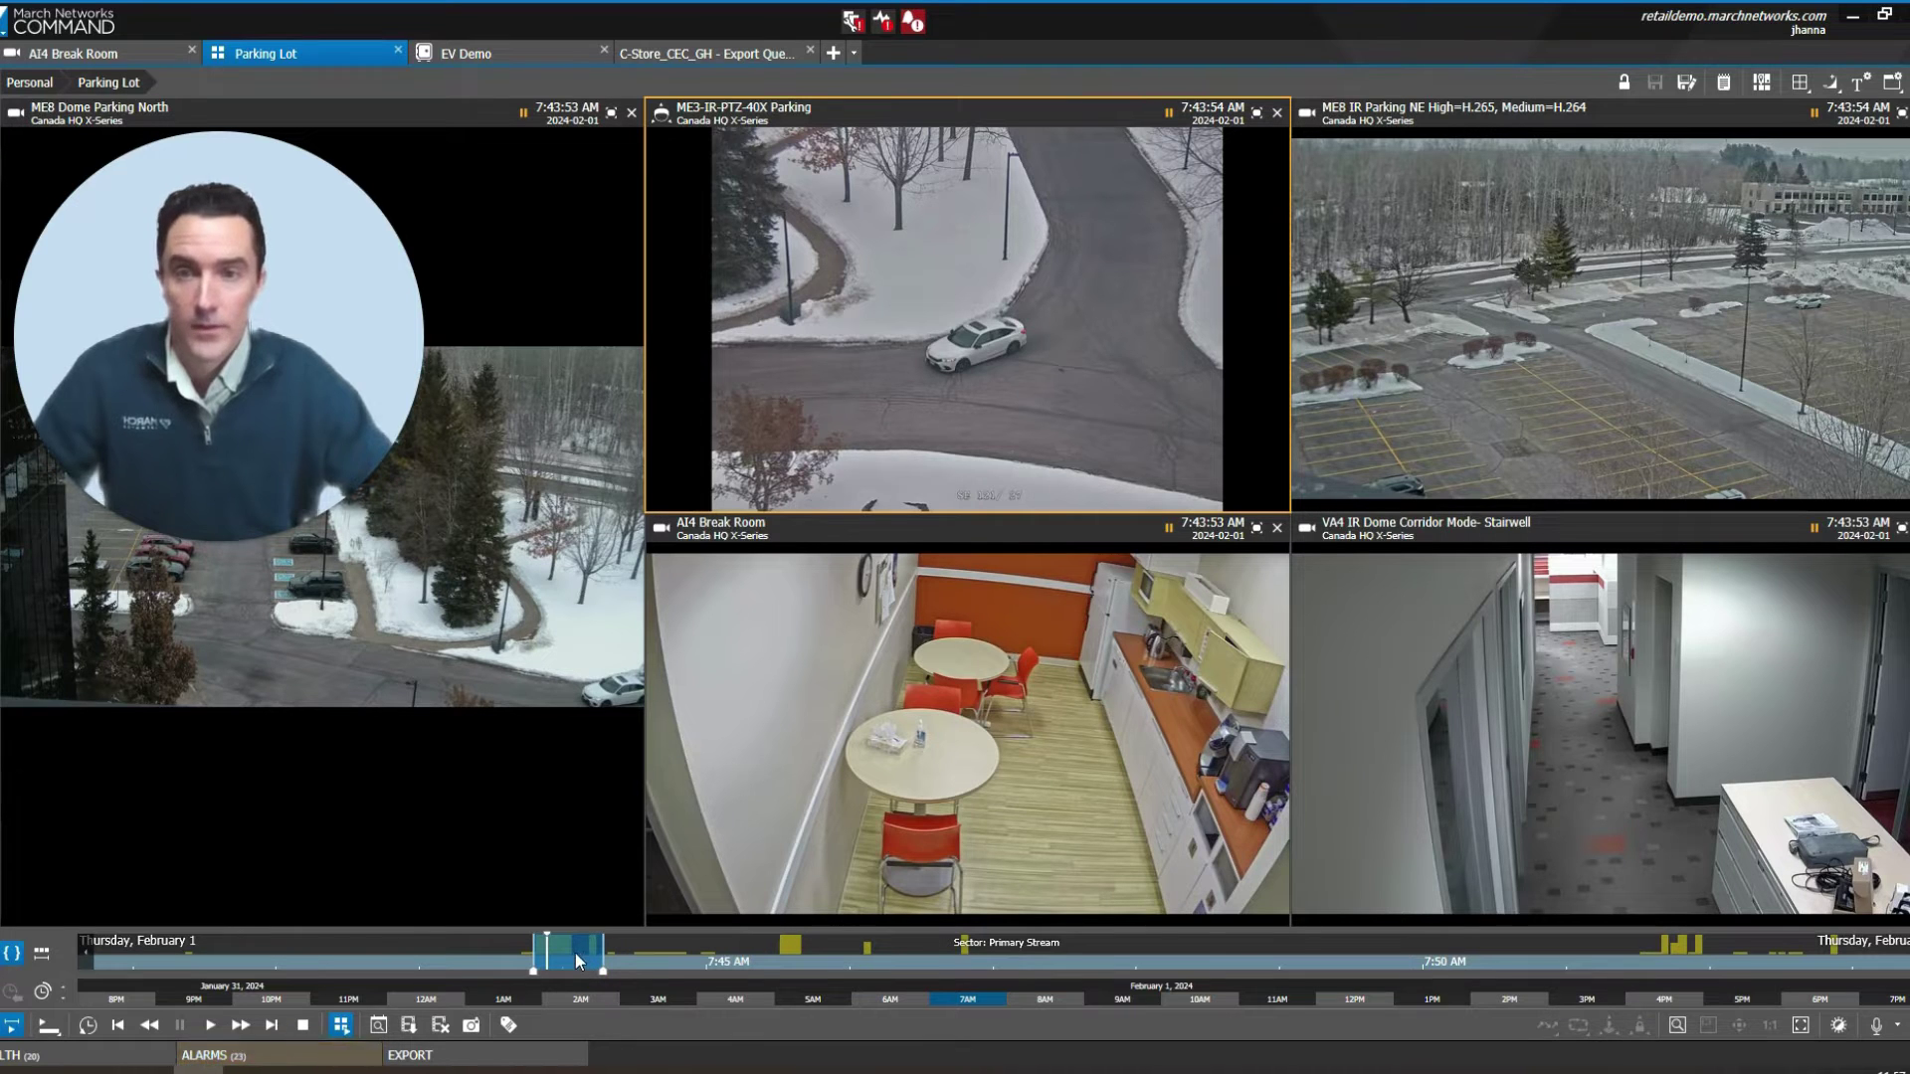
Open the export settings for the selected parking clip range
right_click(575, 953)
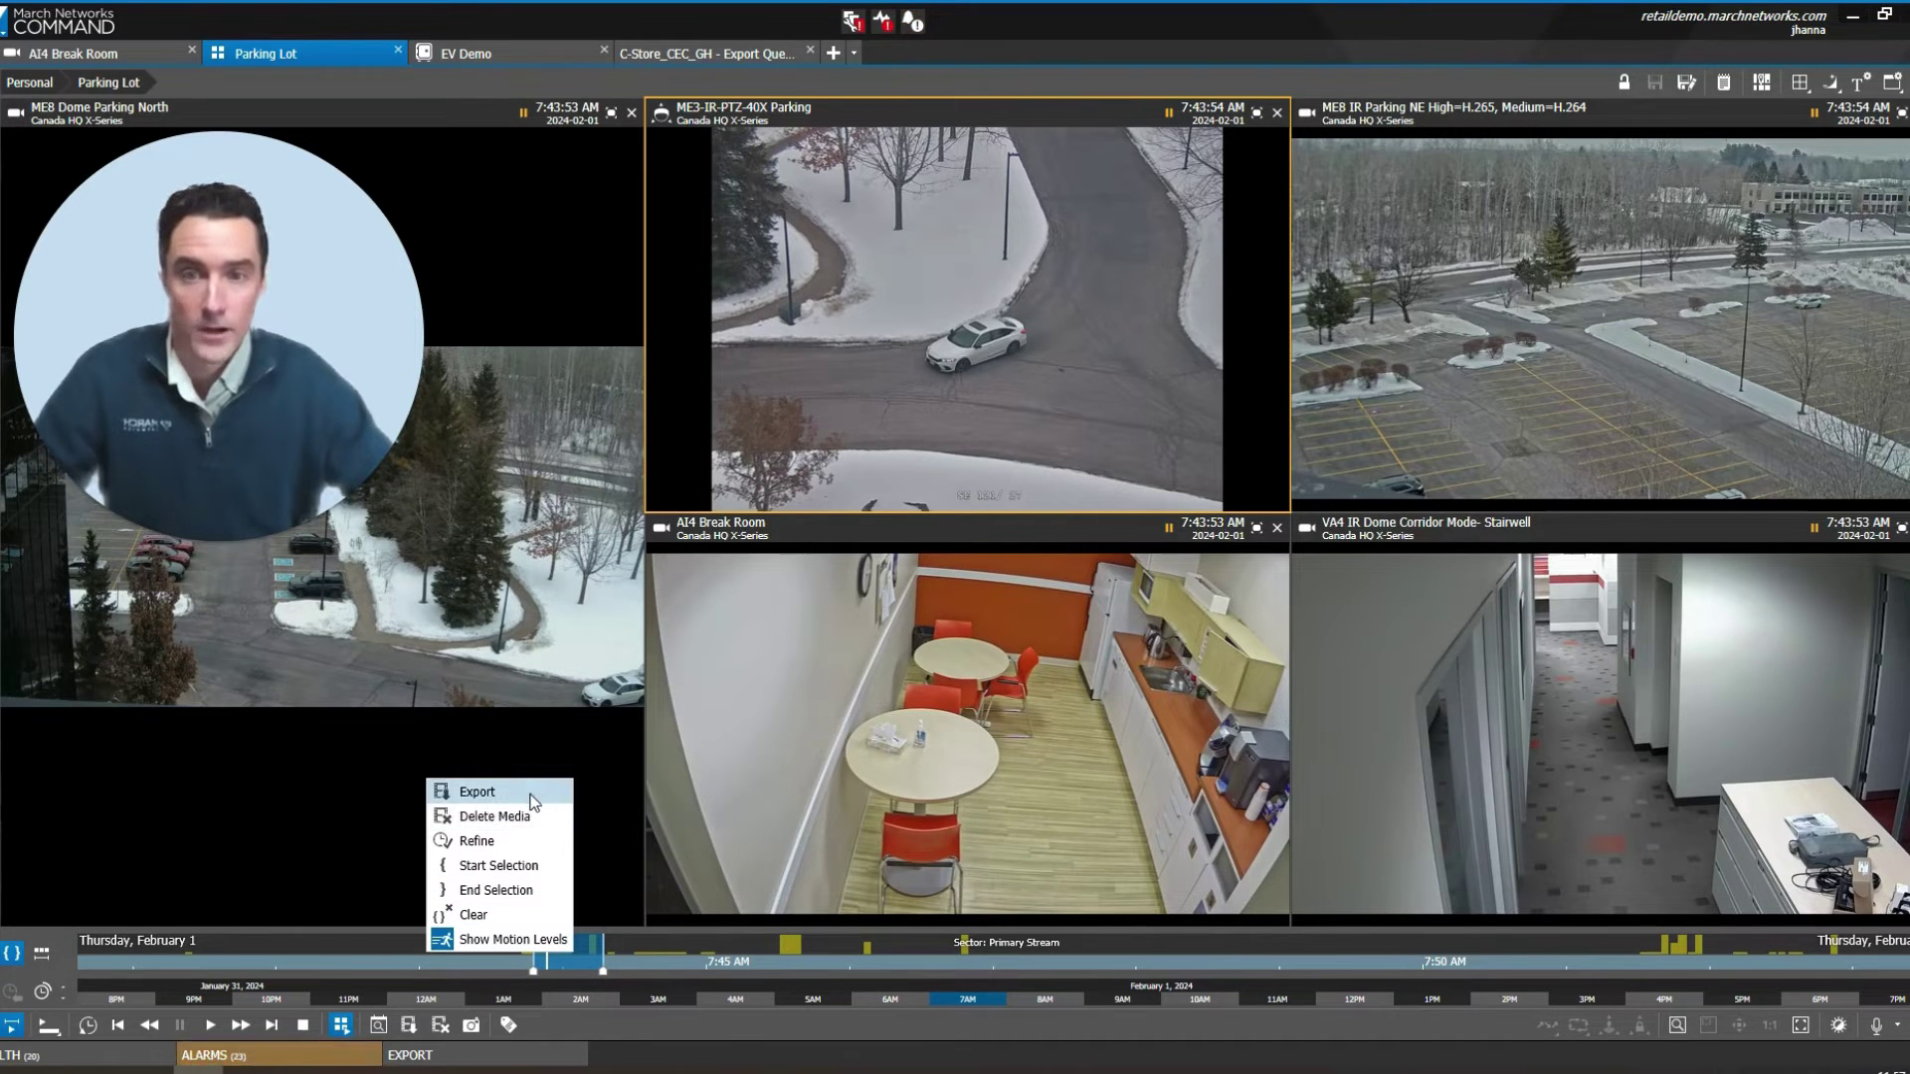
click(532, 801)
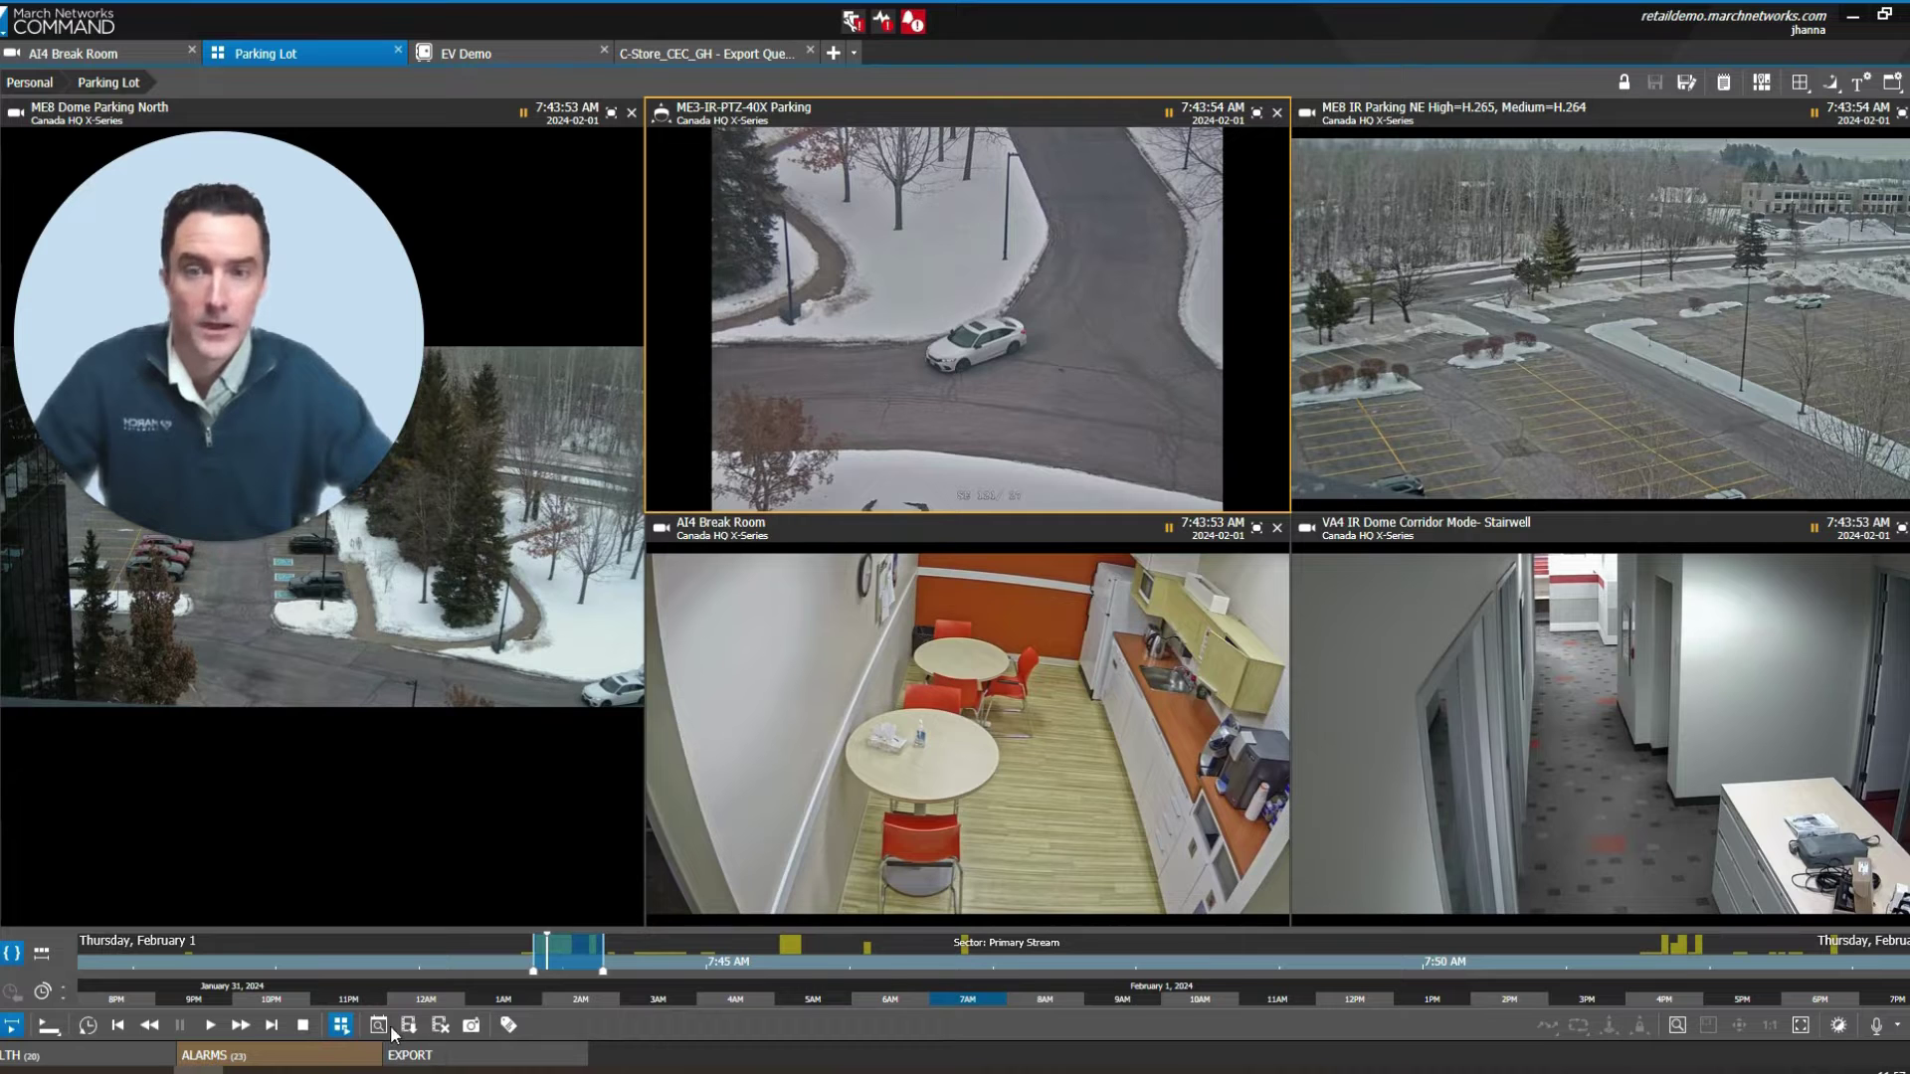
click(384, 1025)
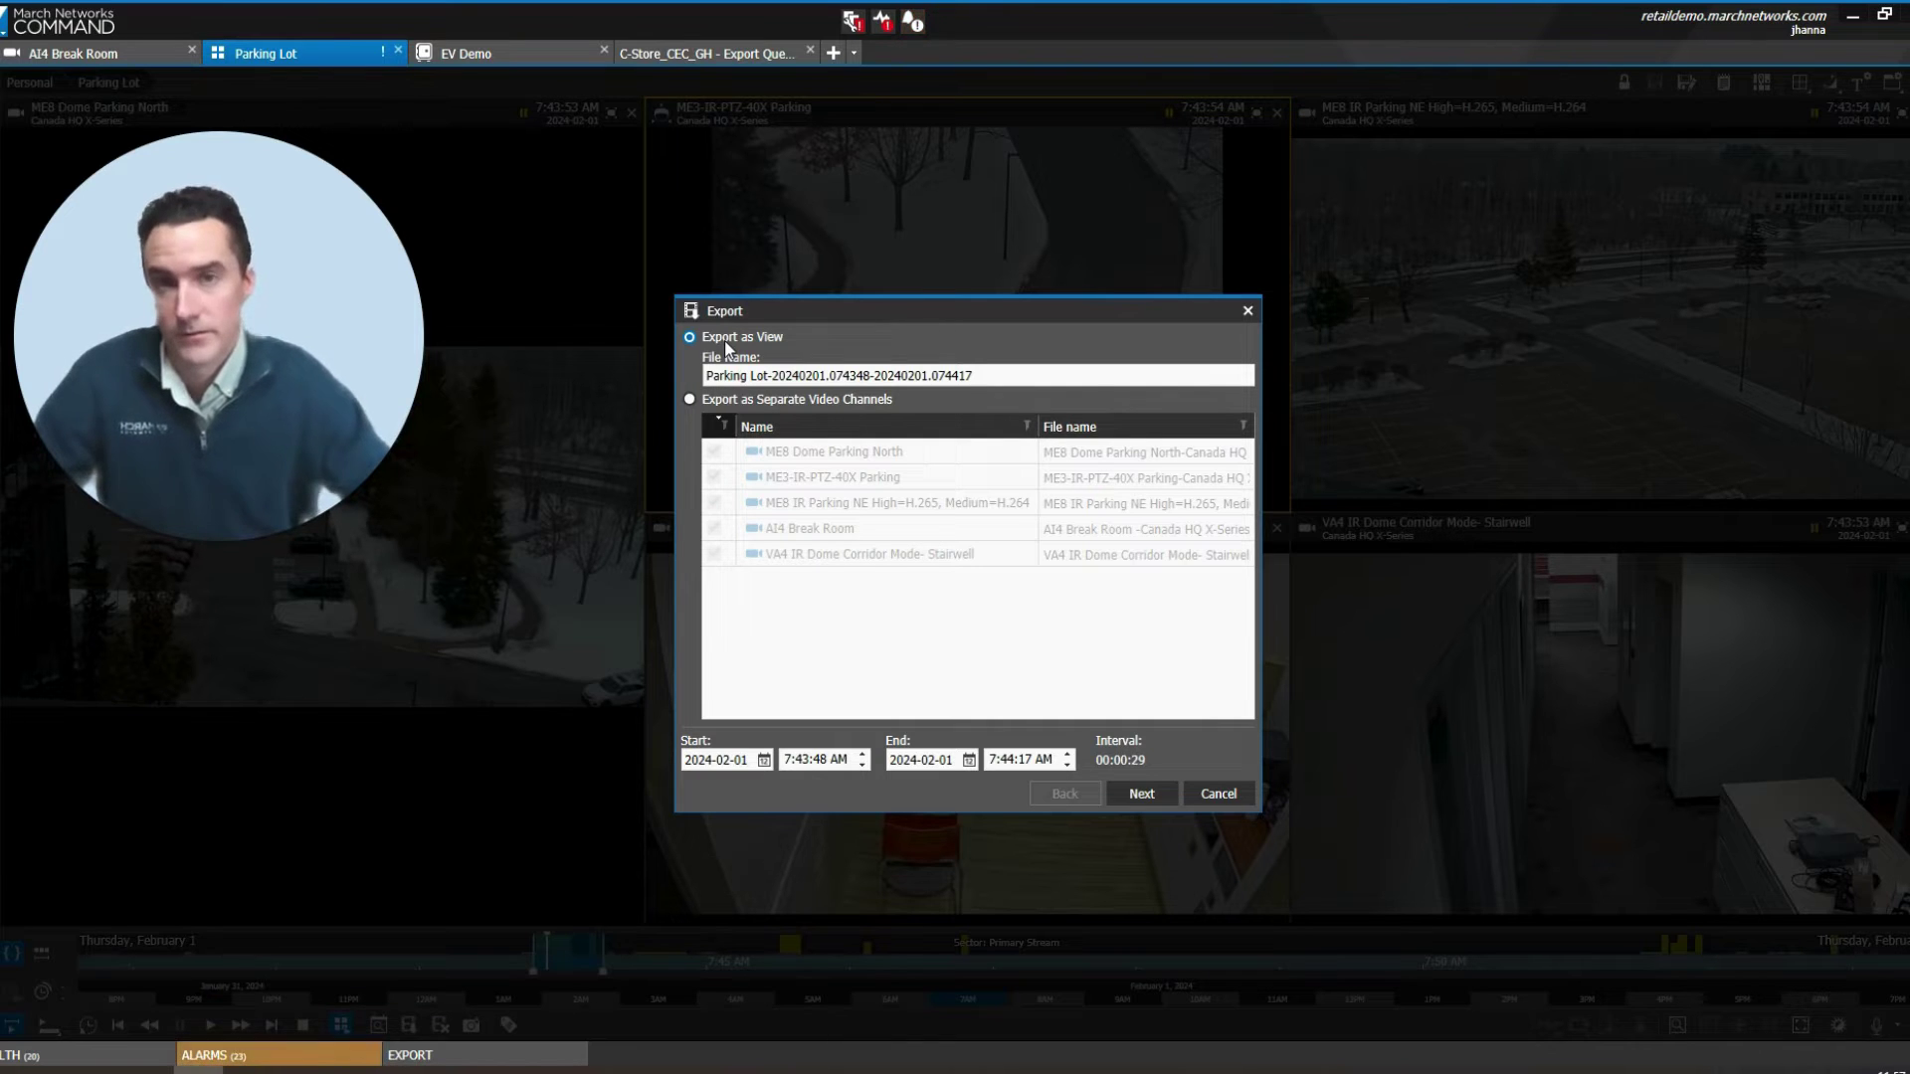
Export as separate channels, keeping only ME3-IR-PTZ-40X Parking, and continue
click(690, 399)
click(714, 452)
click(713, 502)
click(713, 528)
click(713, 554)
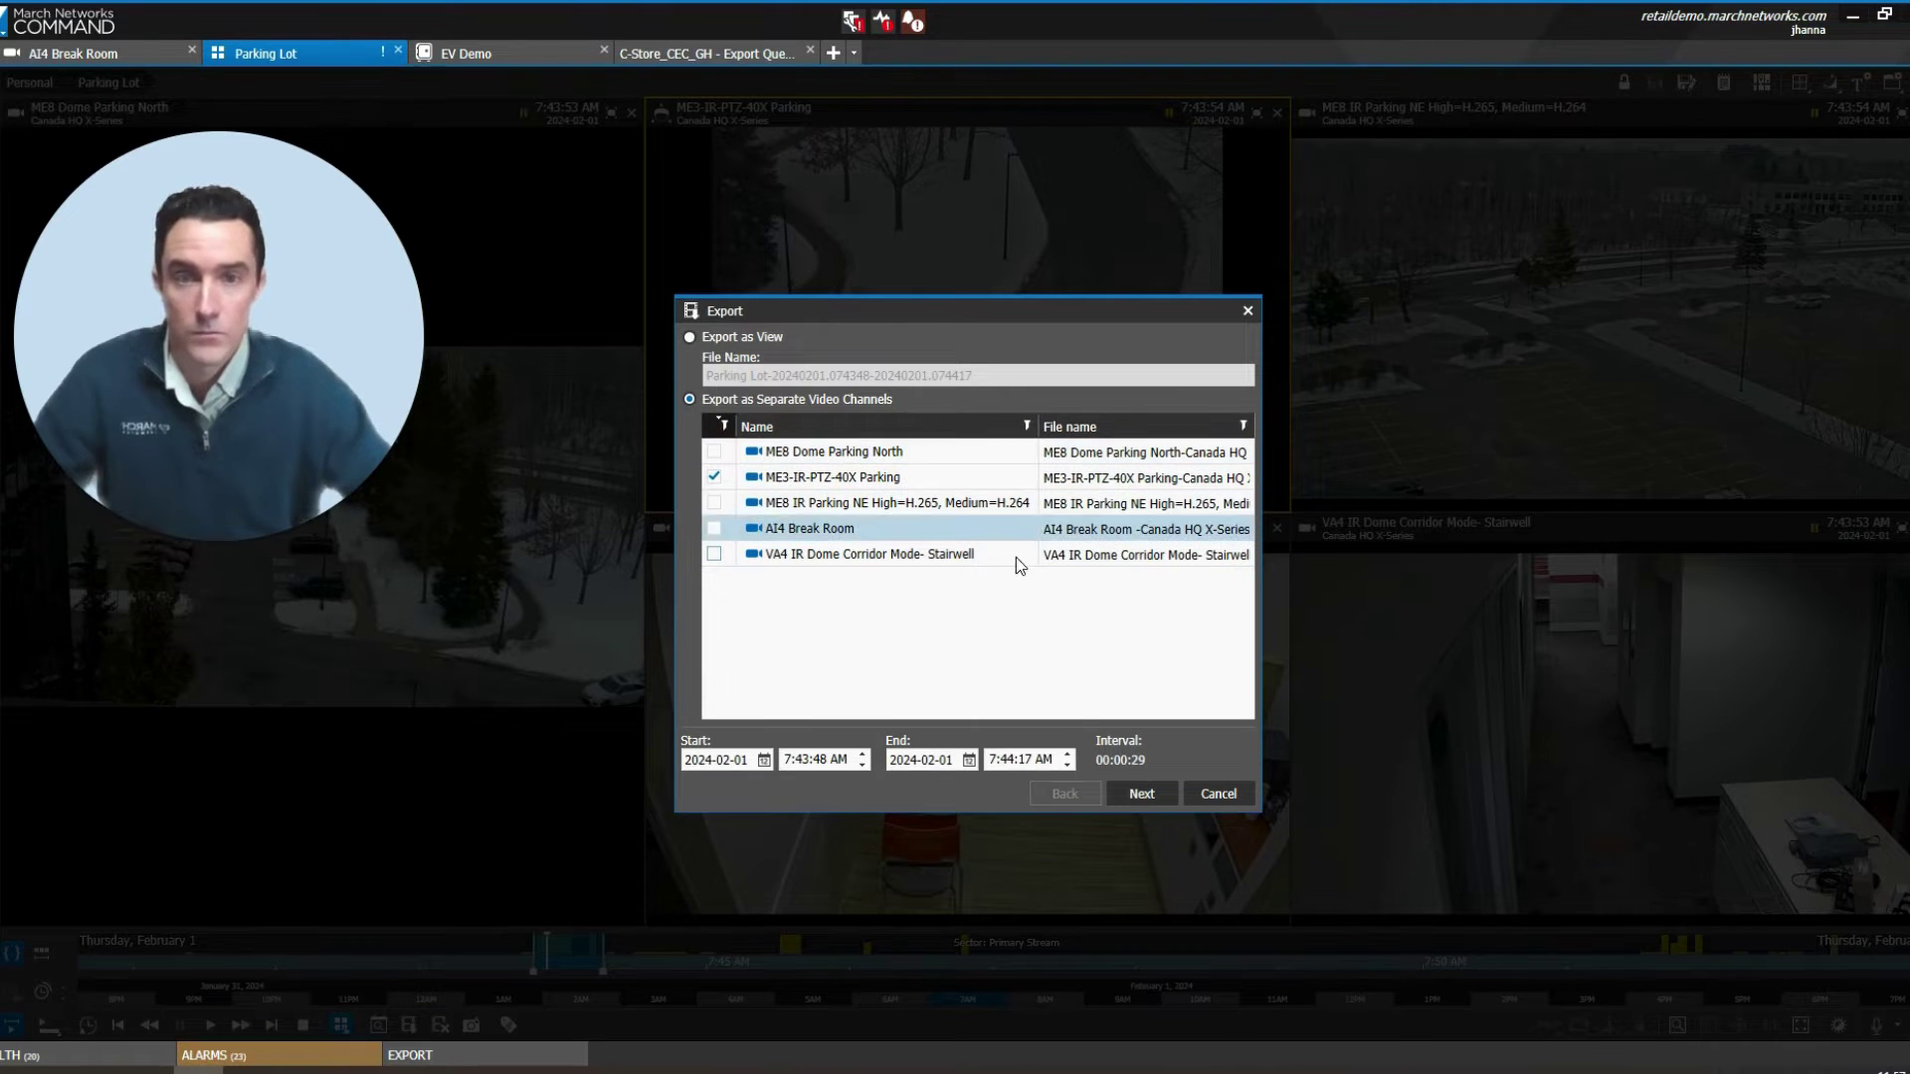
click(1131, 796)
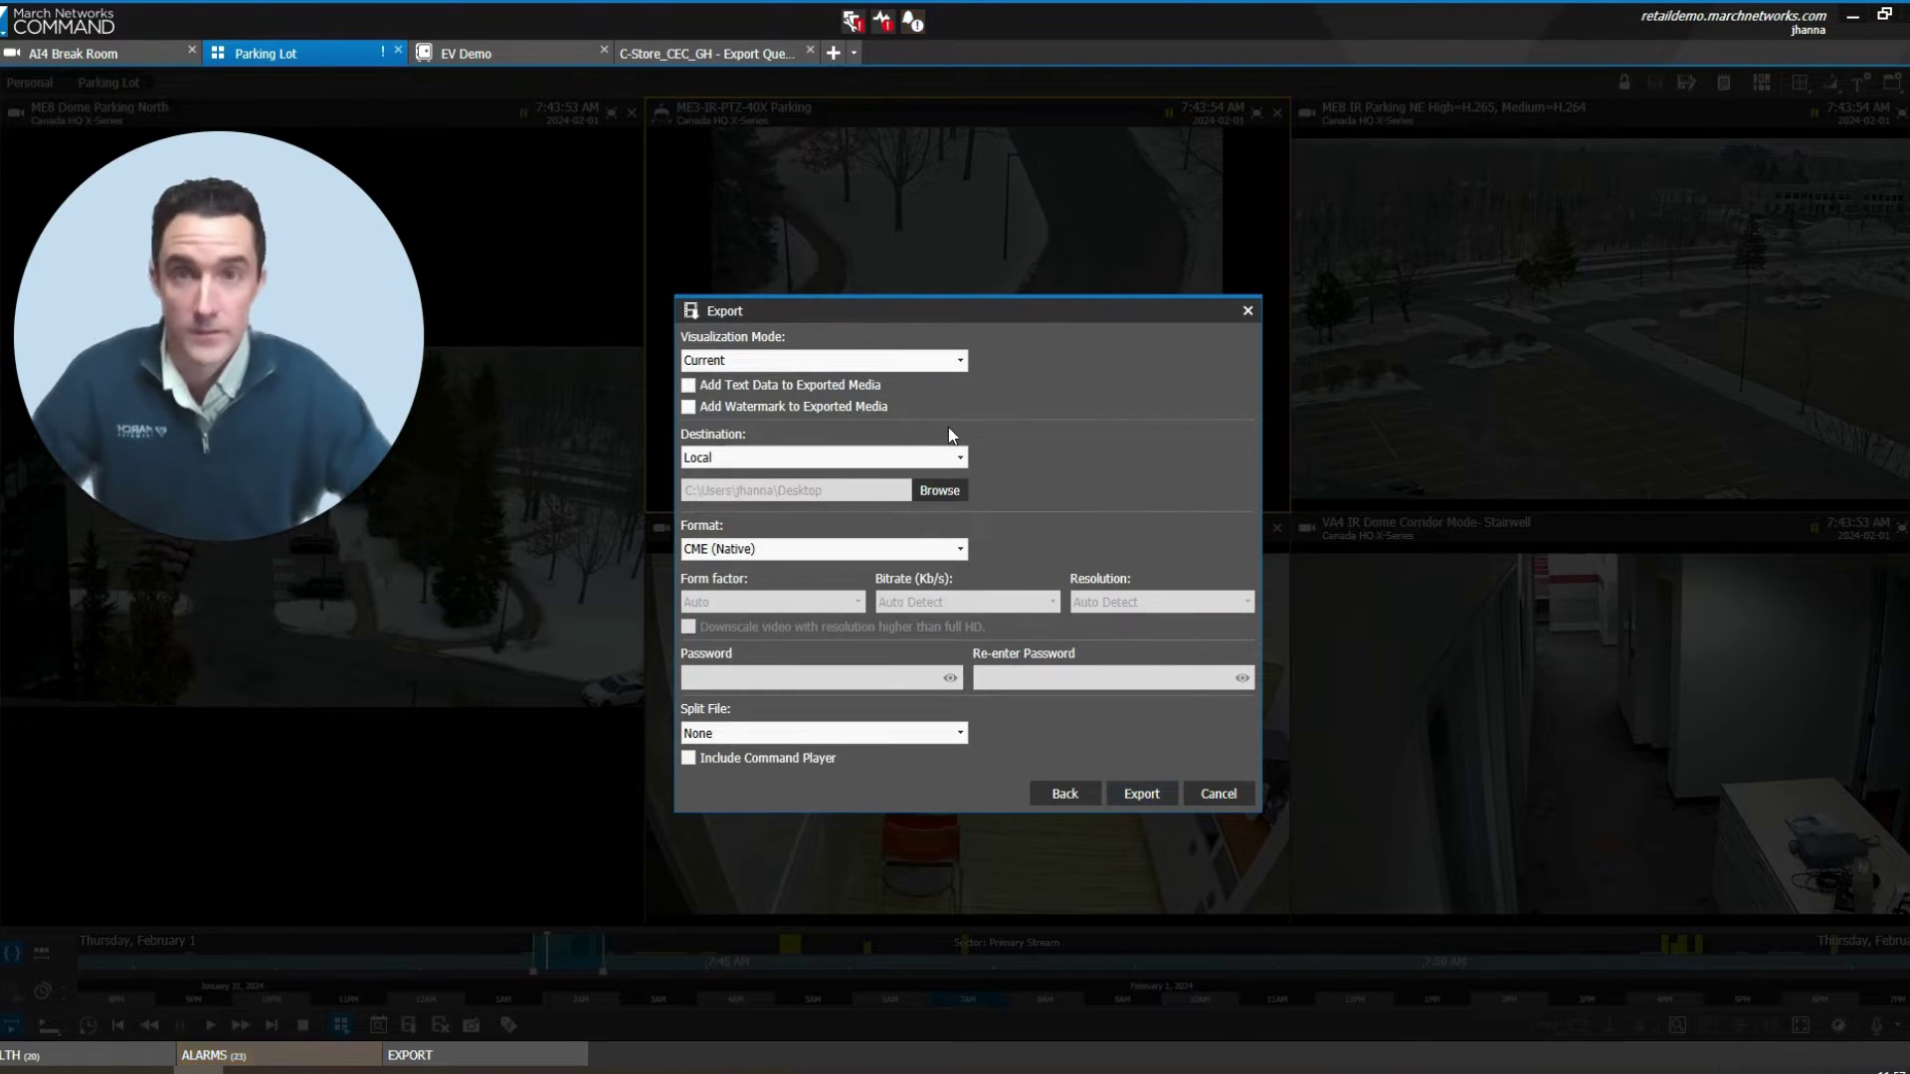
click(916, 366)
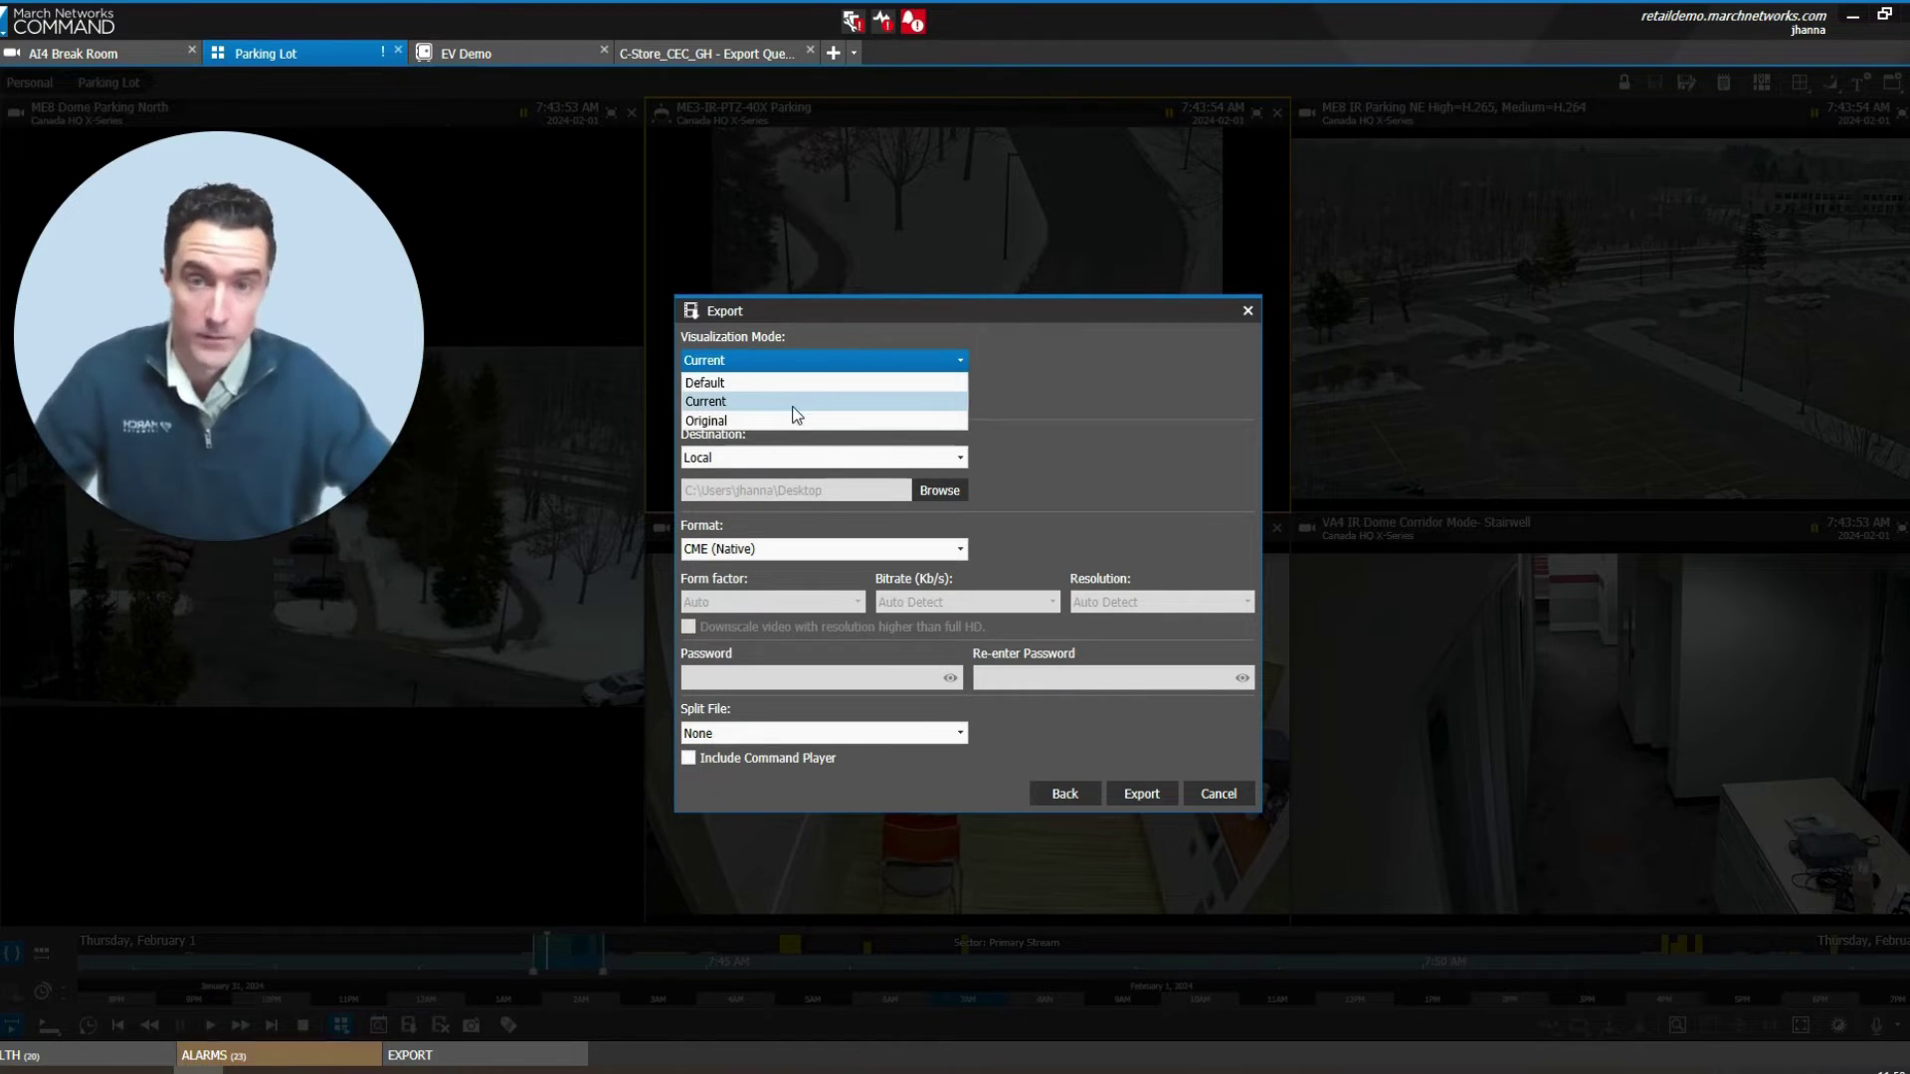
click(1088, 368)
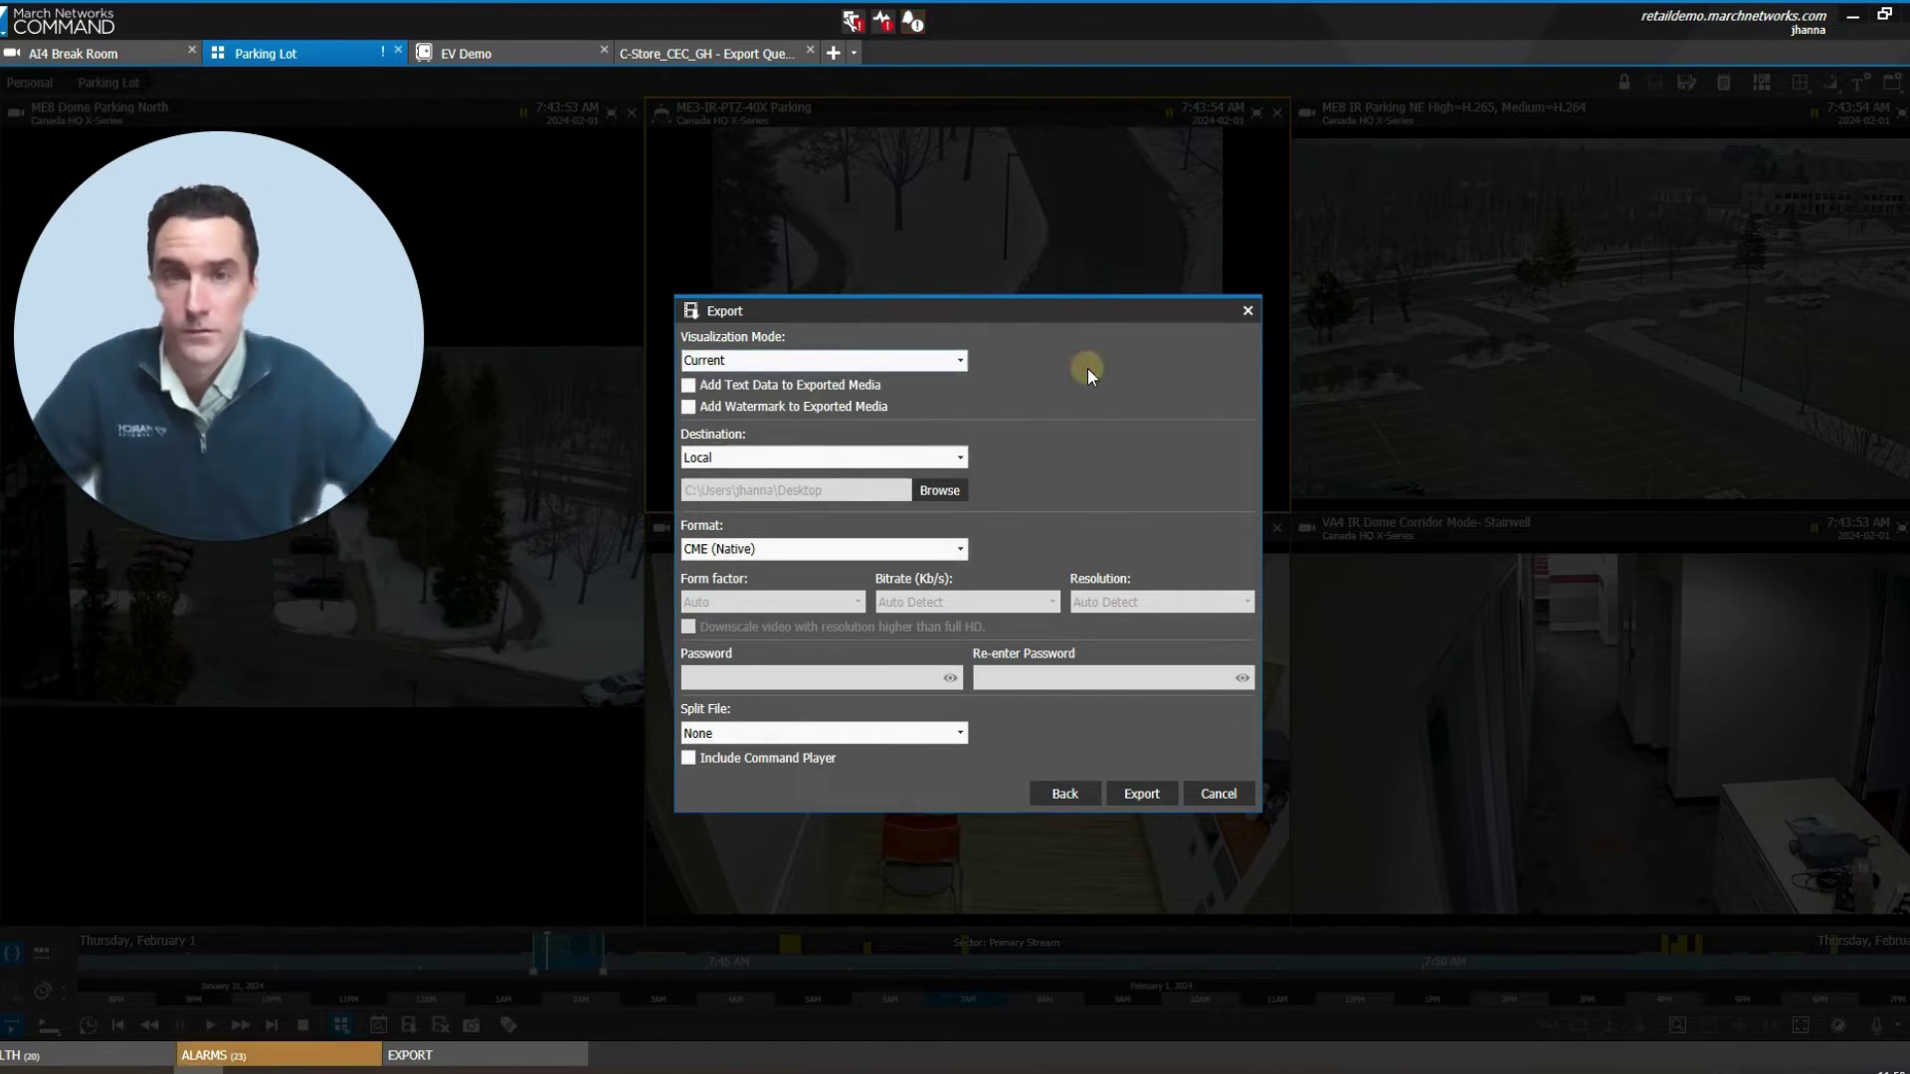
click(917, 460)
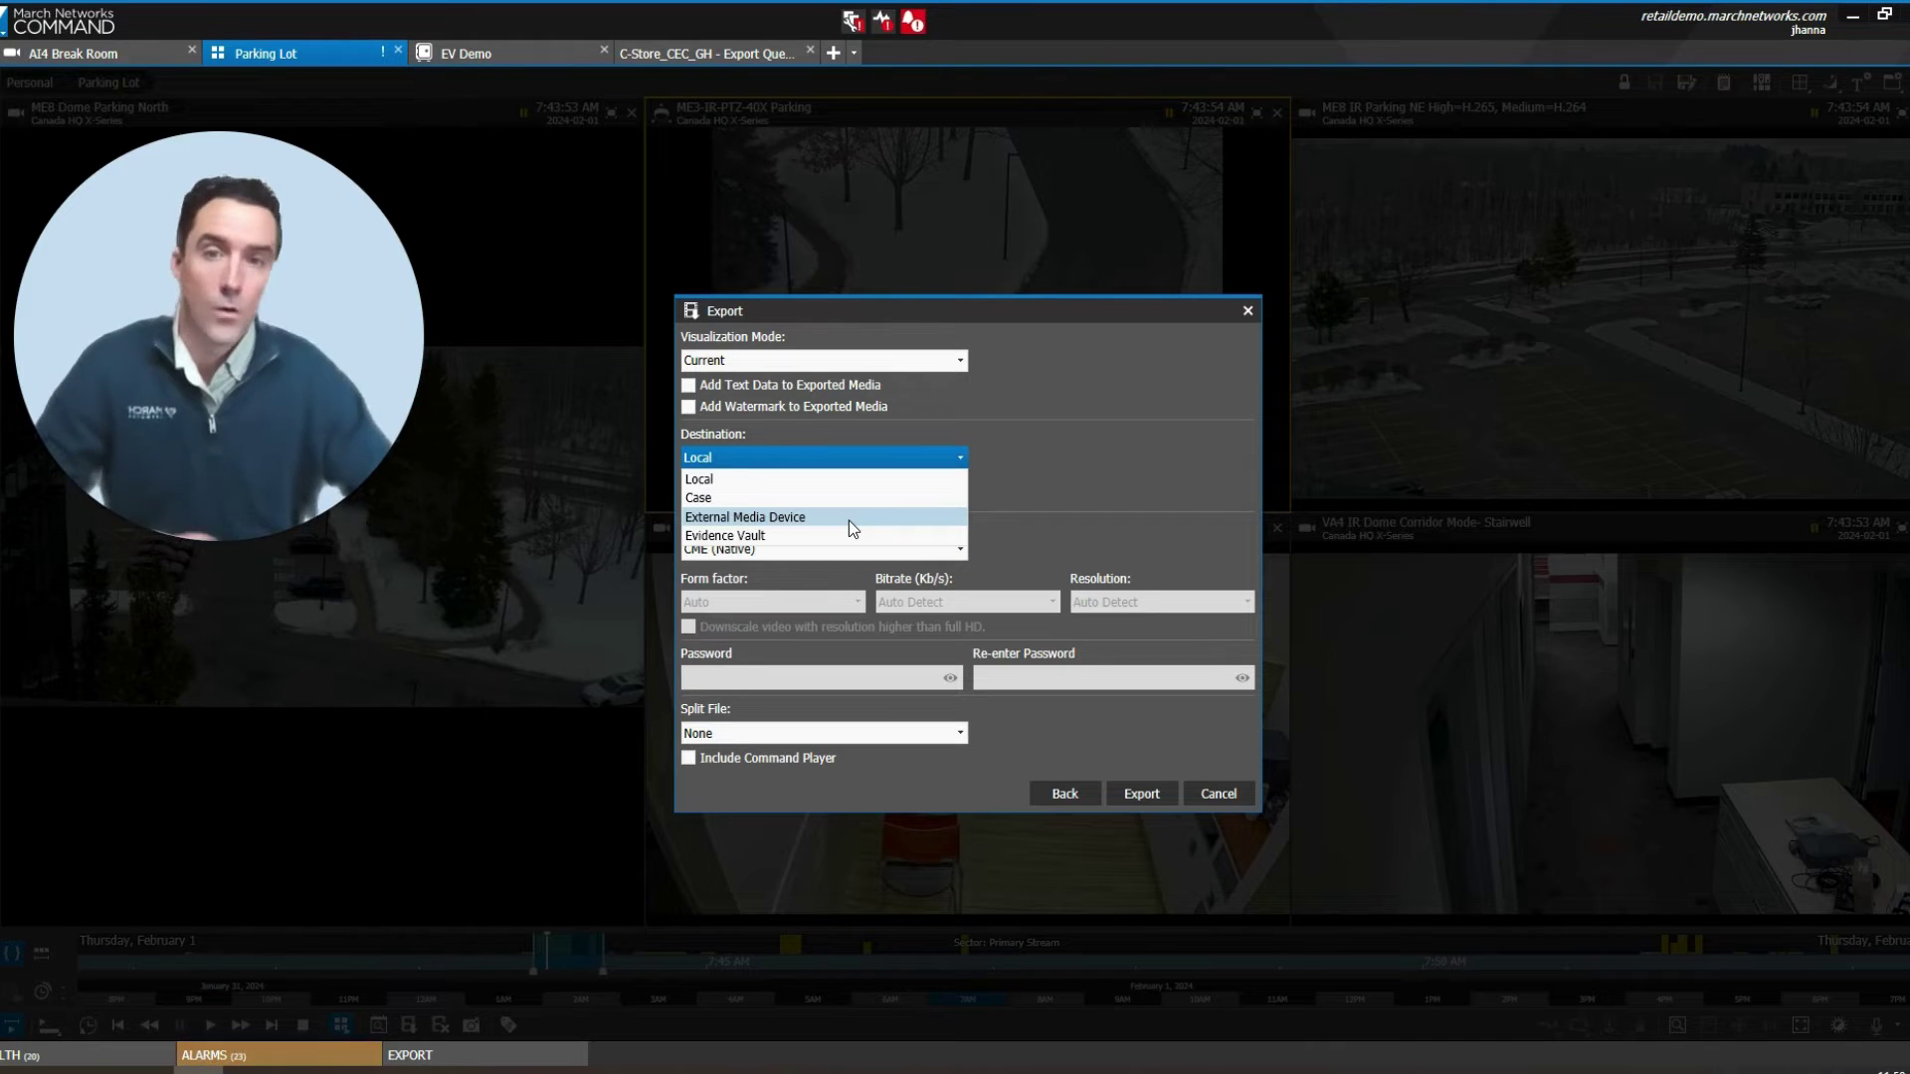
Keep Local destination, toggle Include Command Player, and set the format to MP4 (H264/AAC)
click(1102, 484)
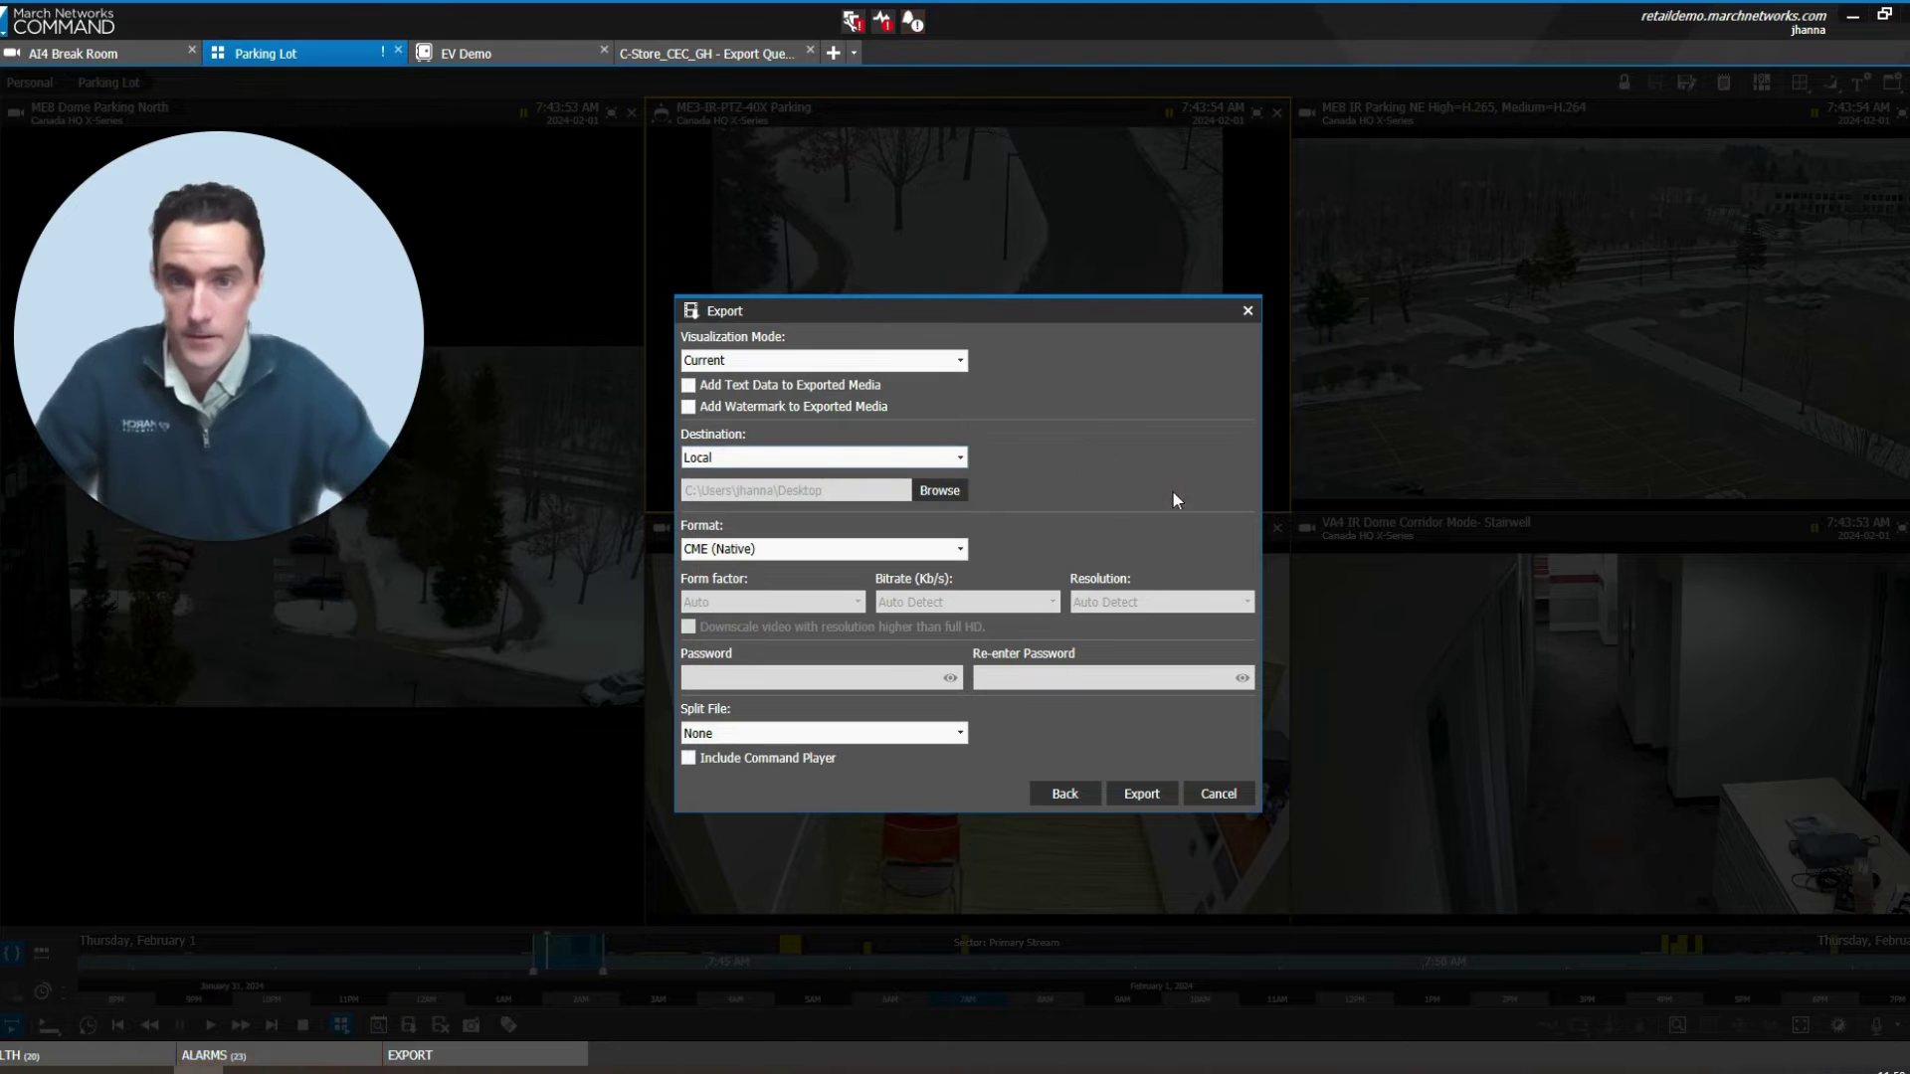
click(758, 547)
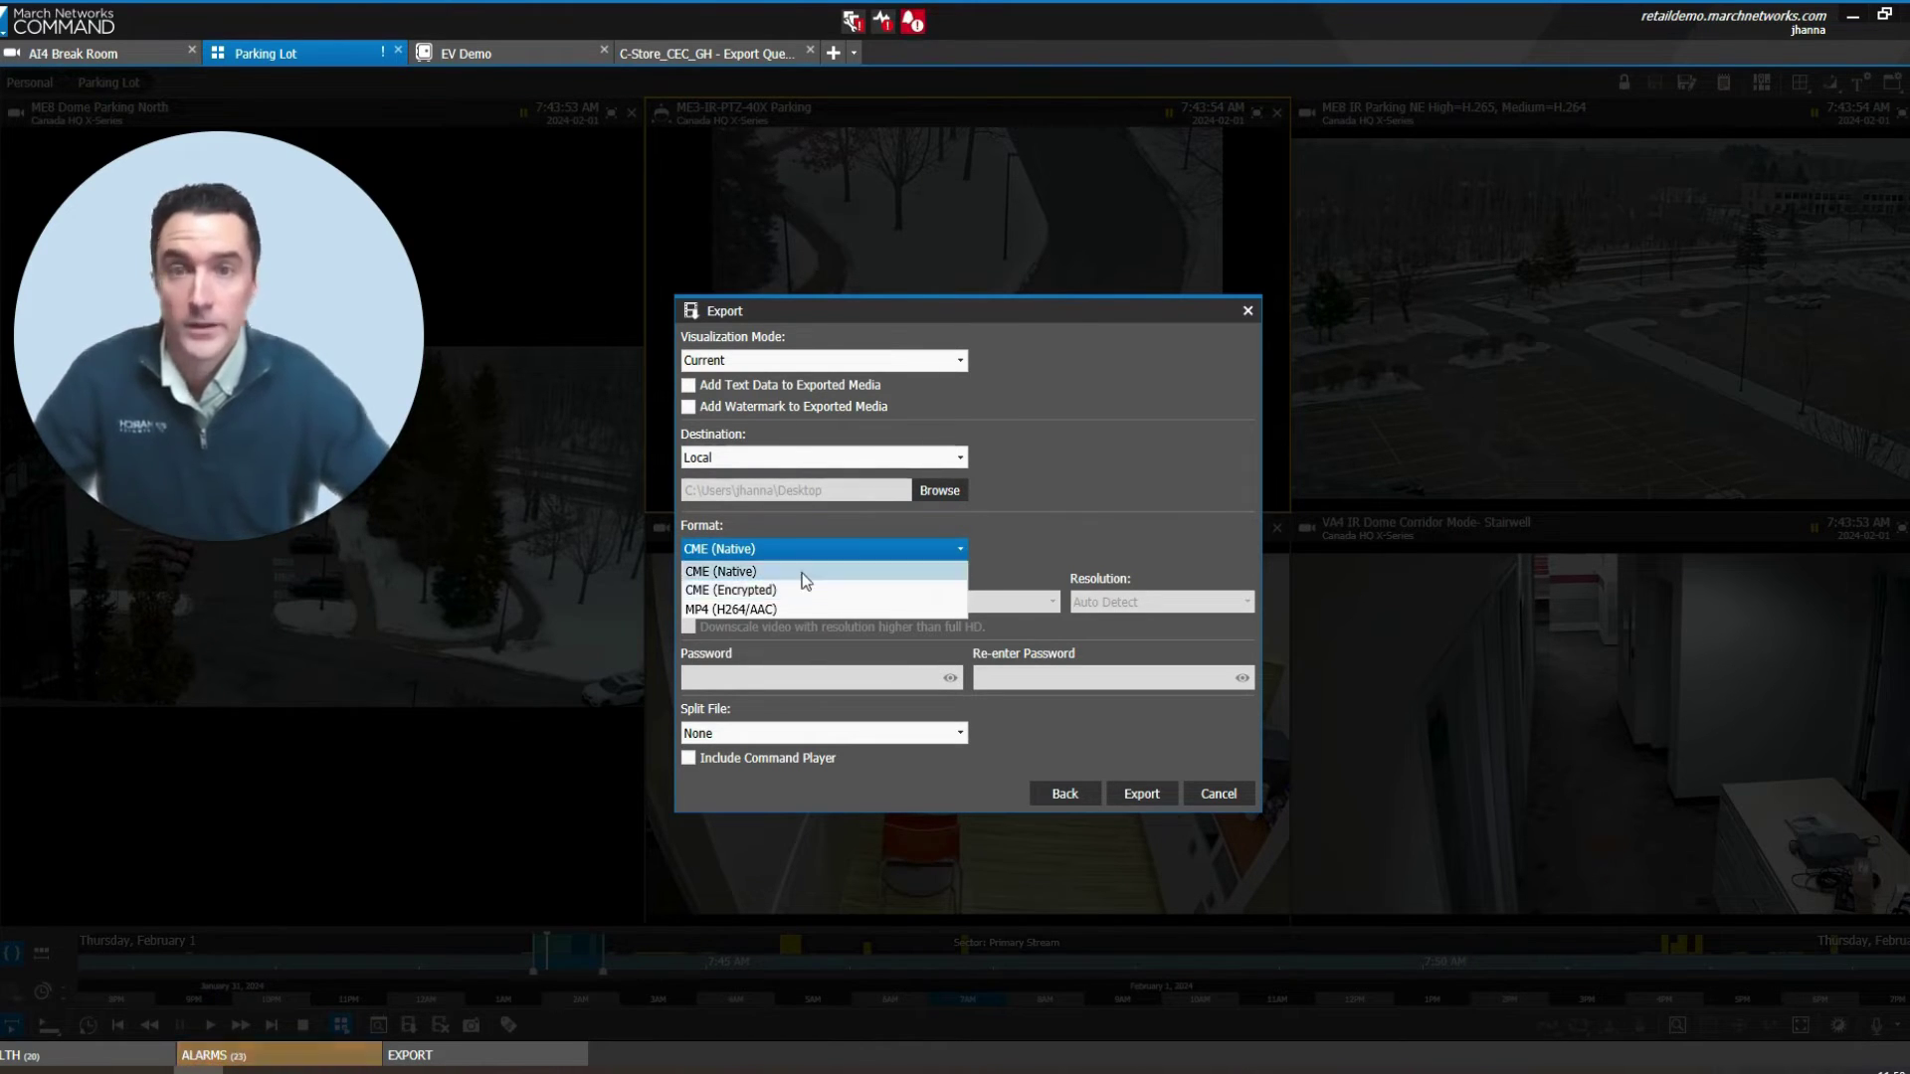
click(704, 572)
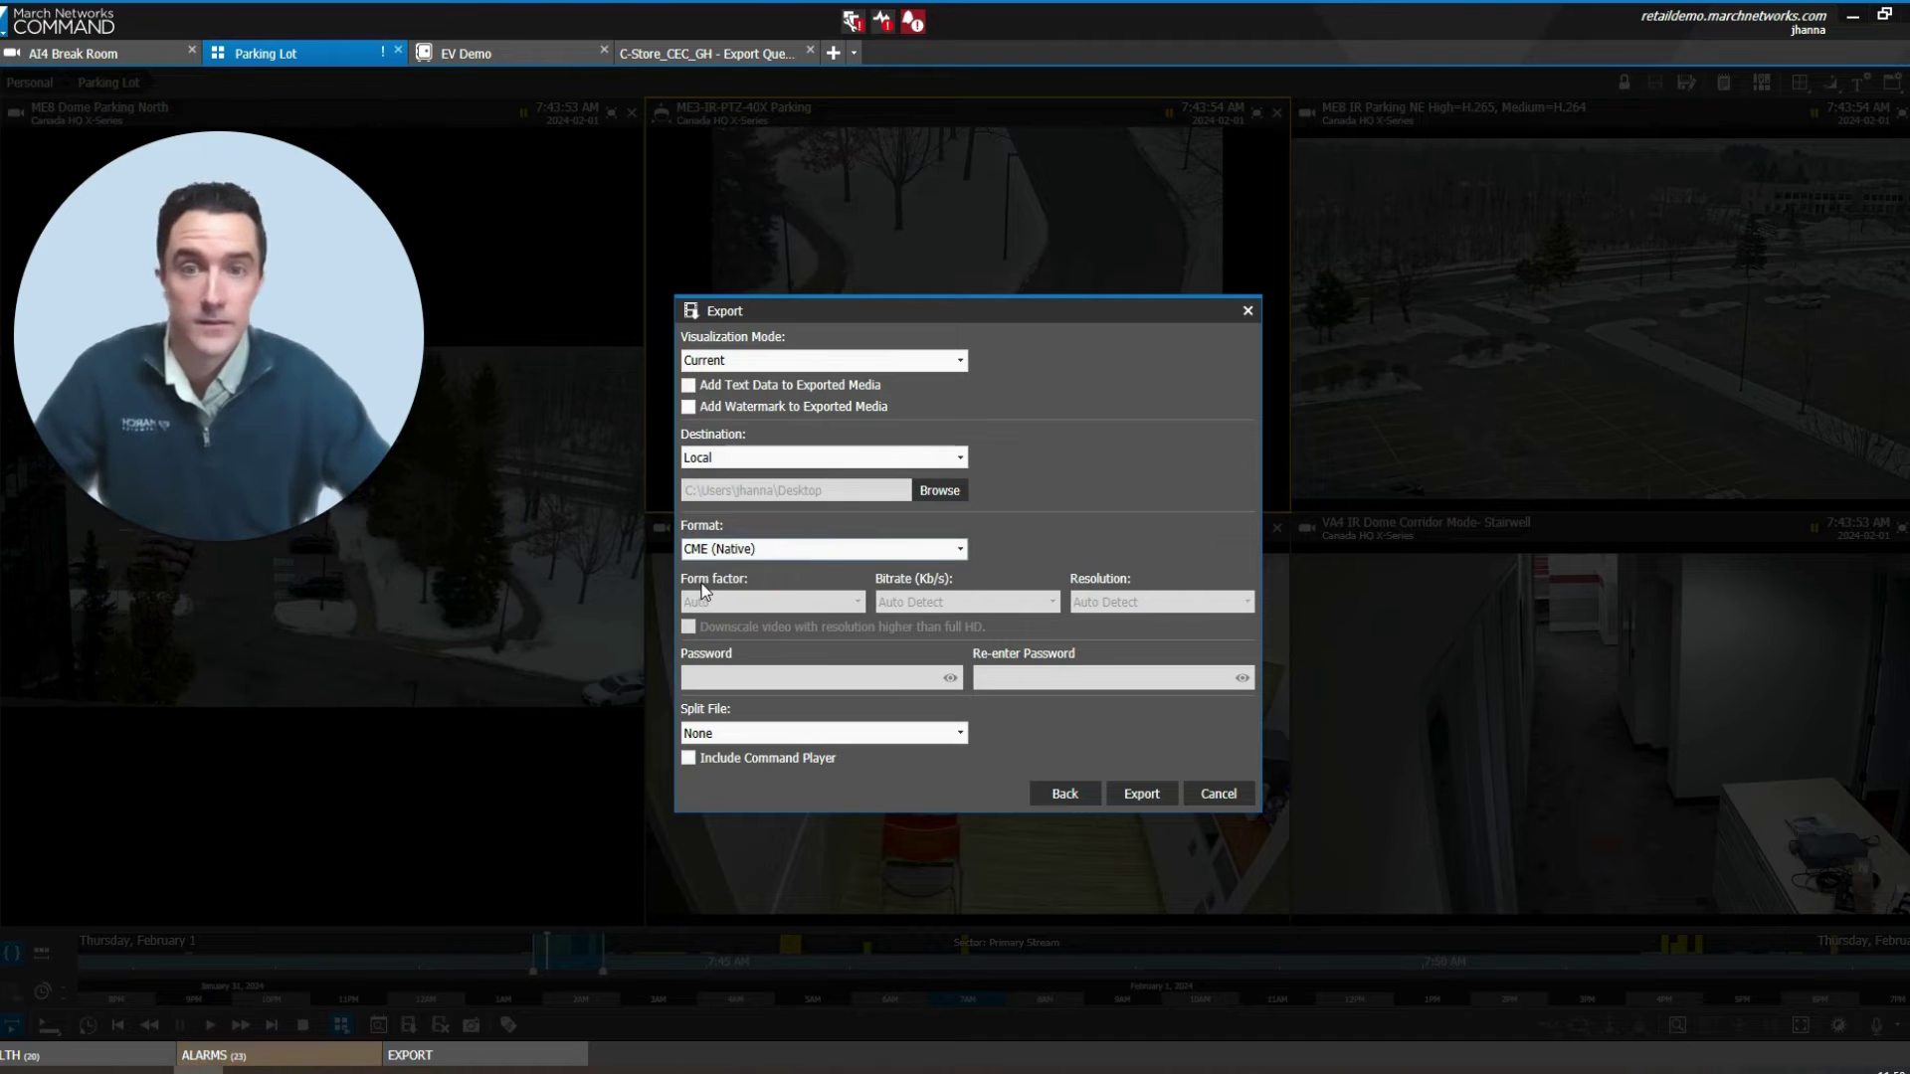
click(688, 759)
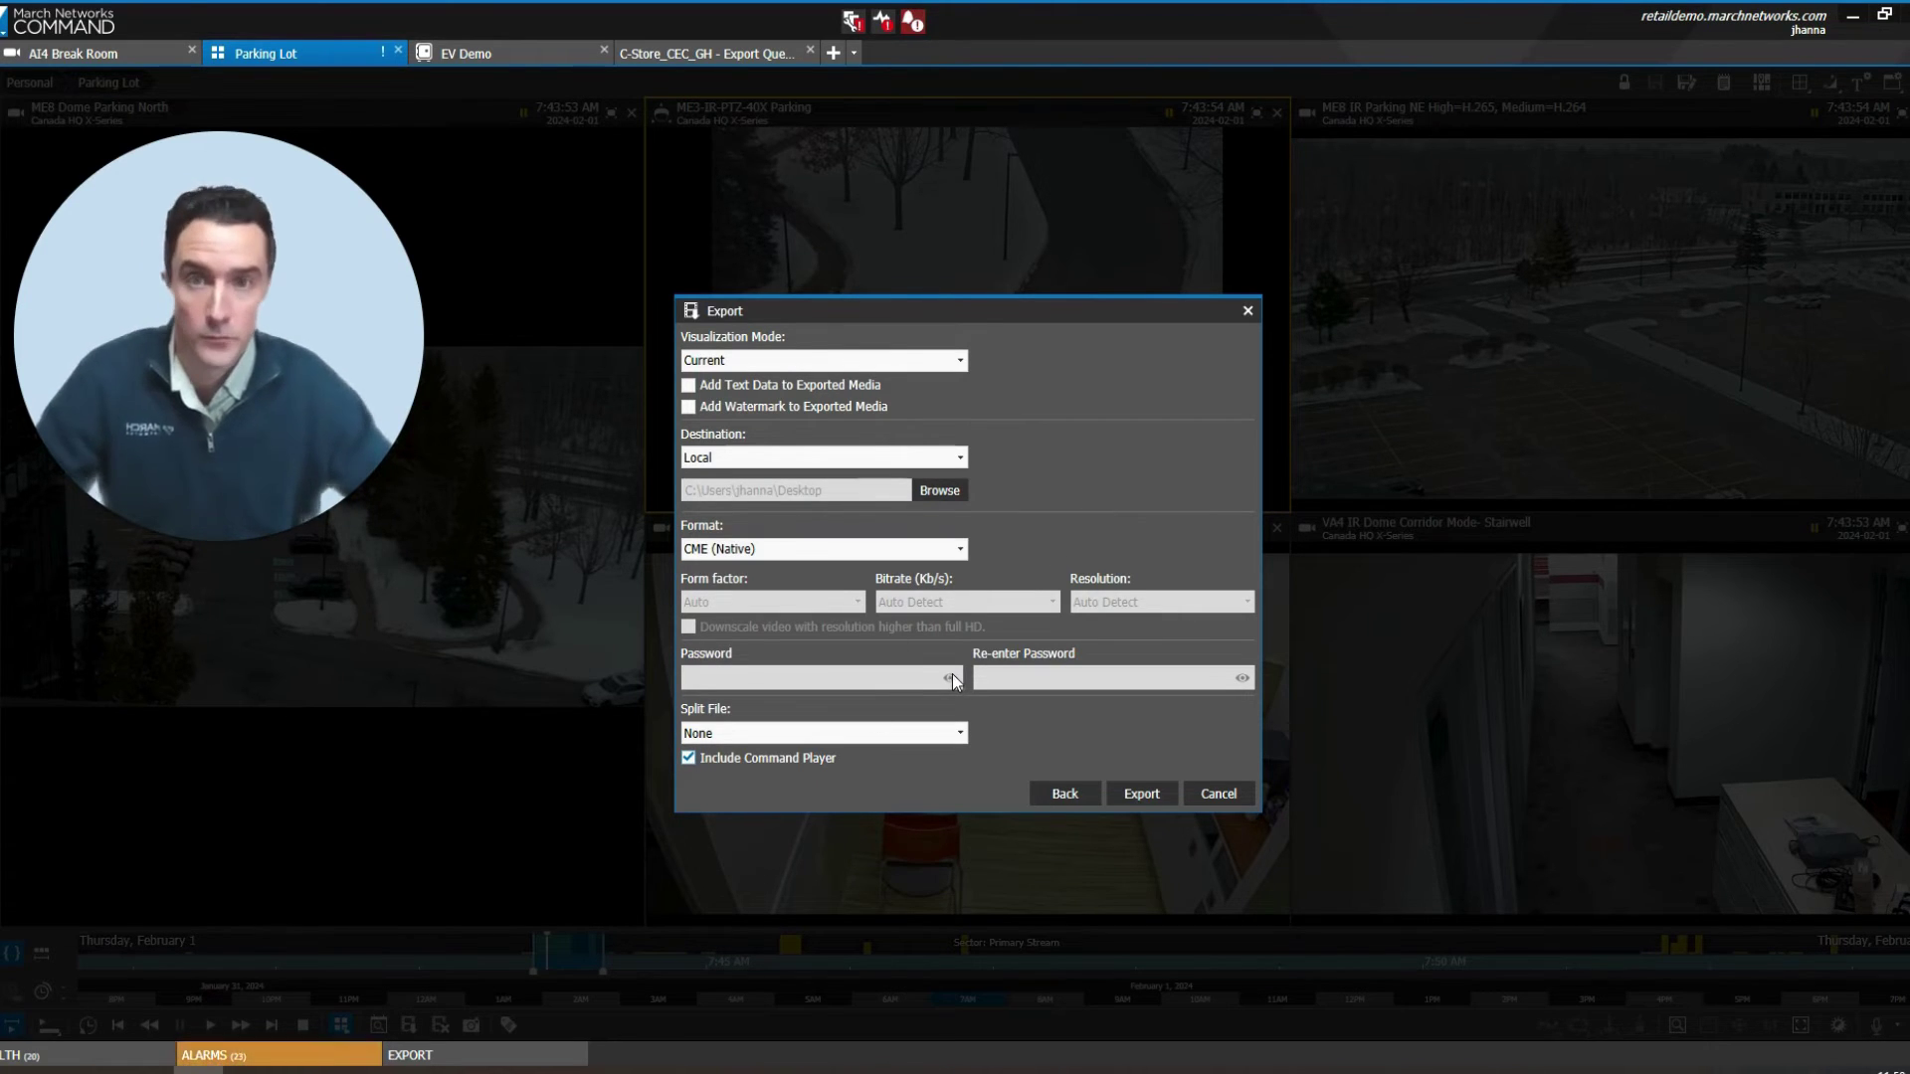
click(960, 549)
click(784, 604)
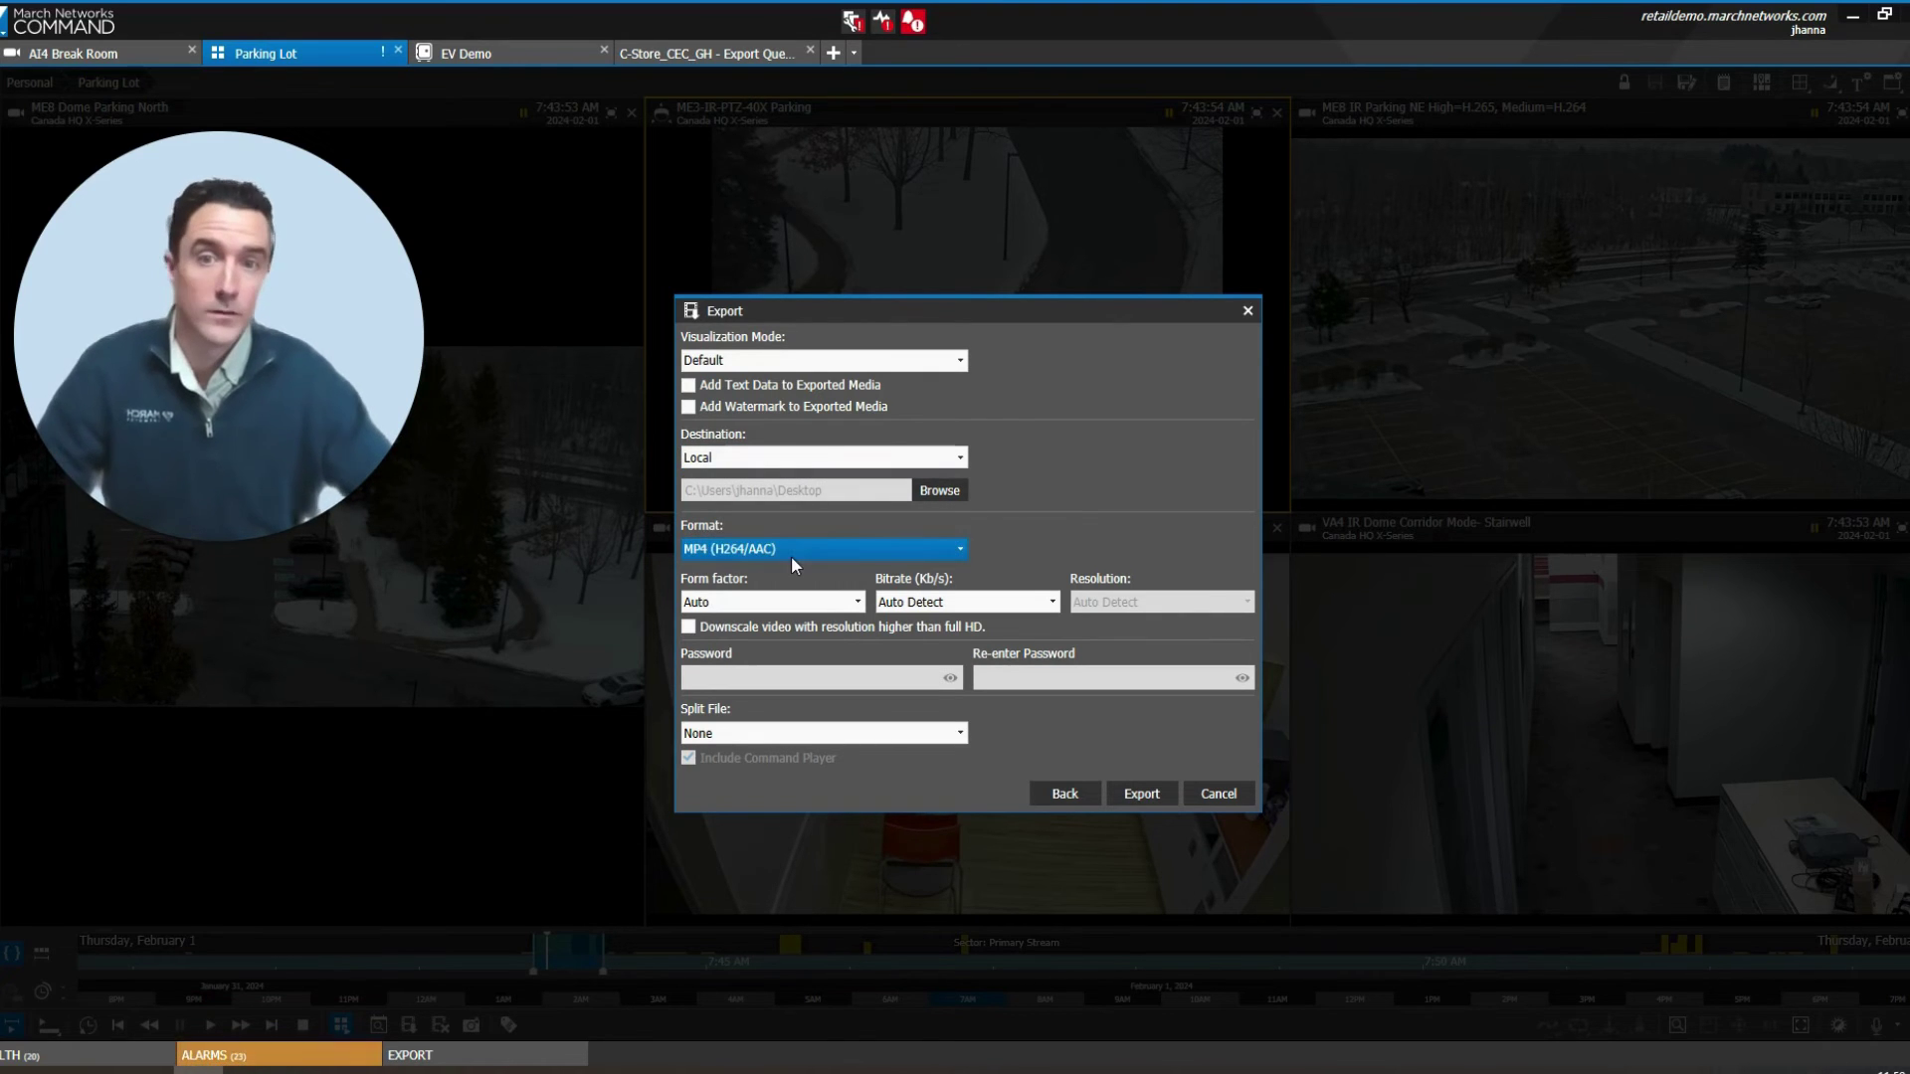
Set Split File to Custom with a 15 MB file size
click(750, 733)
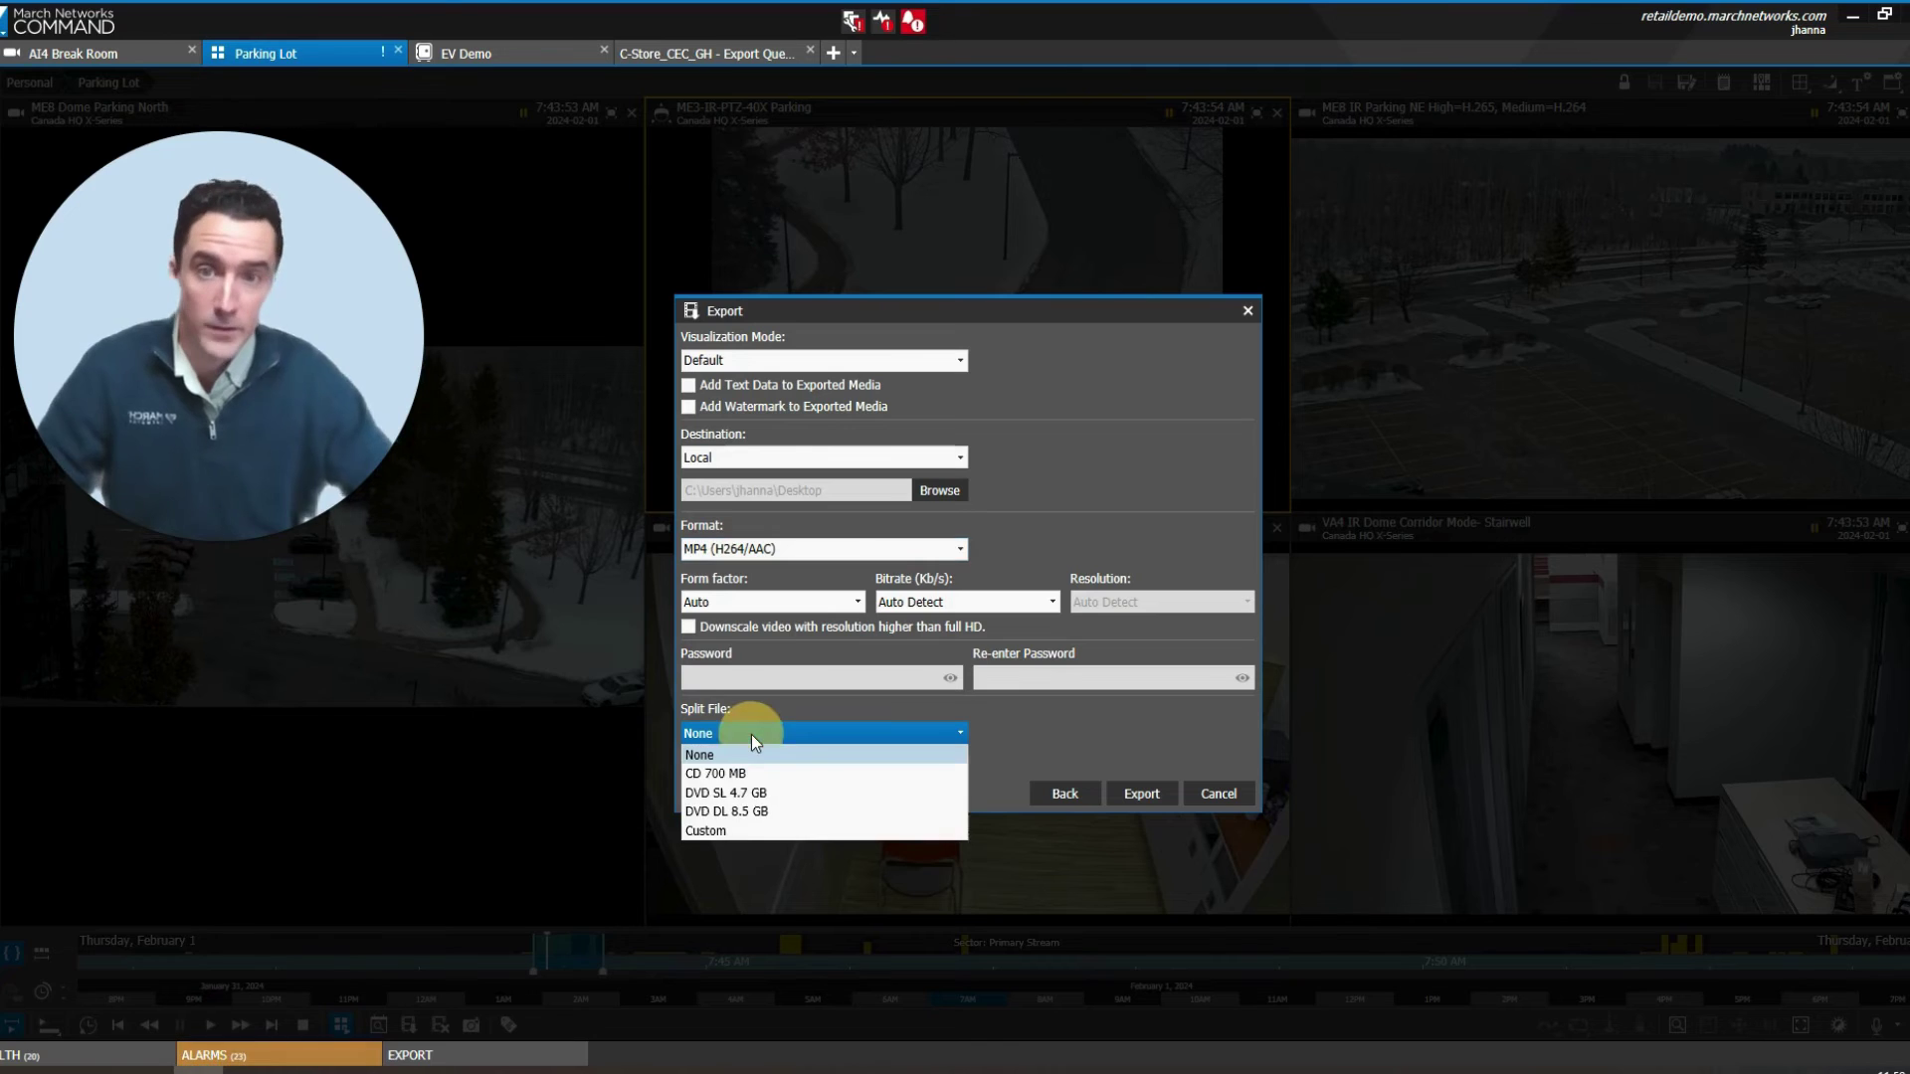
click(731, 831)
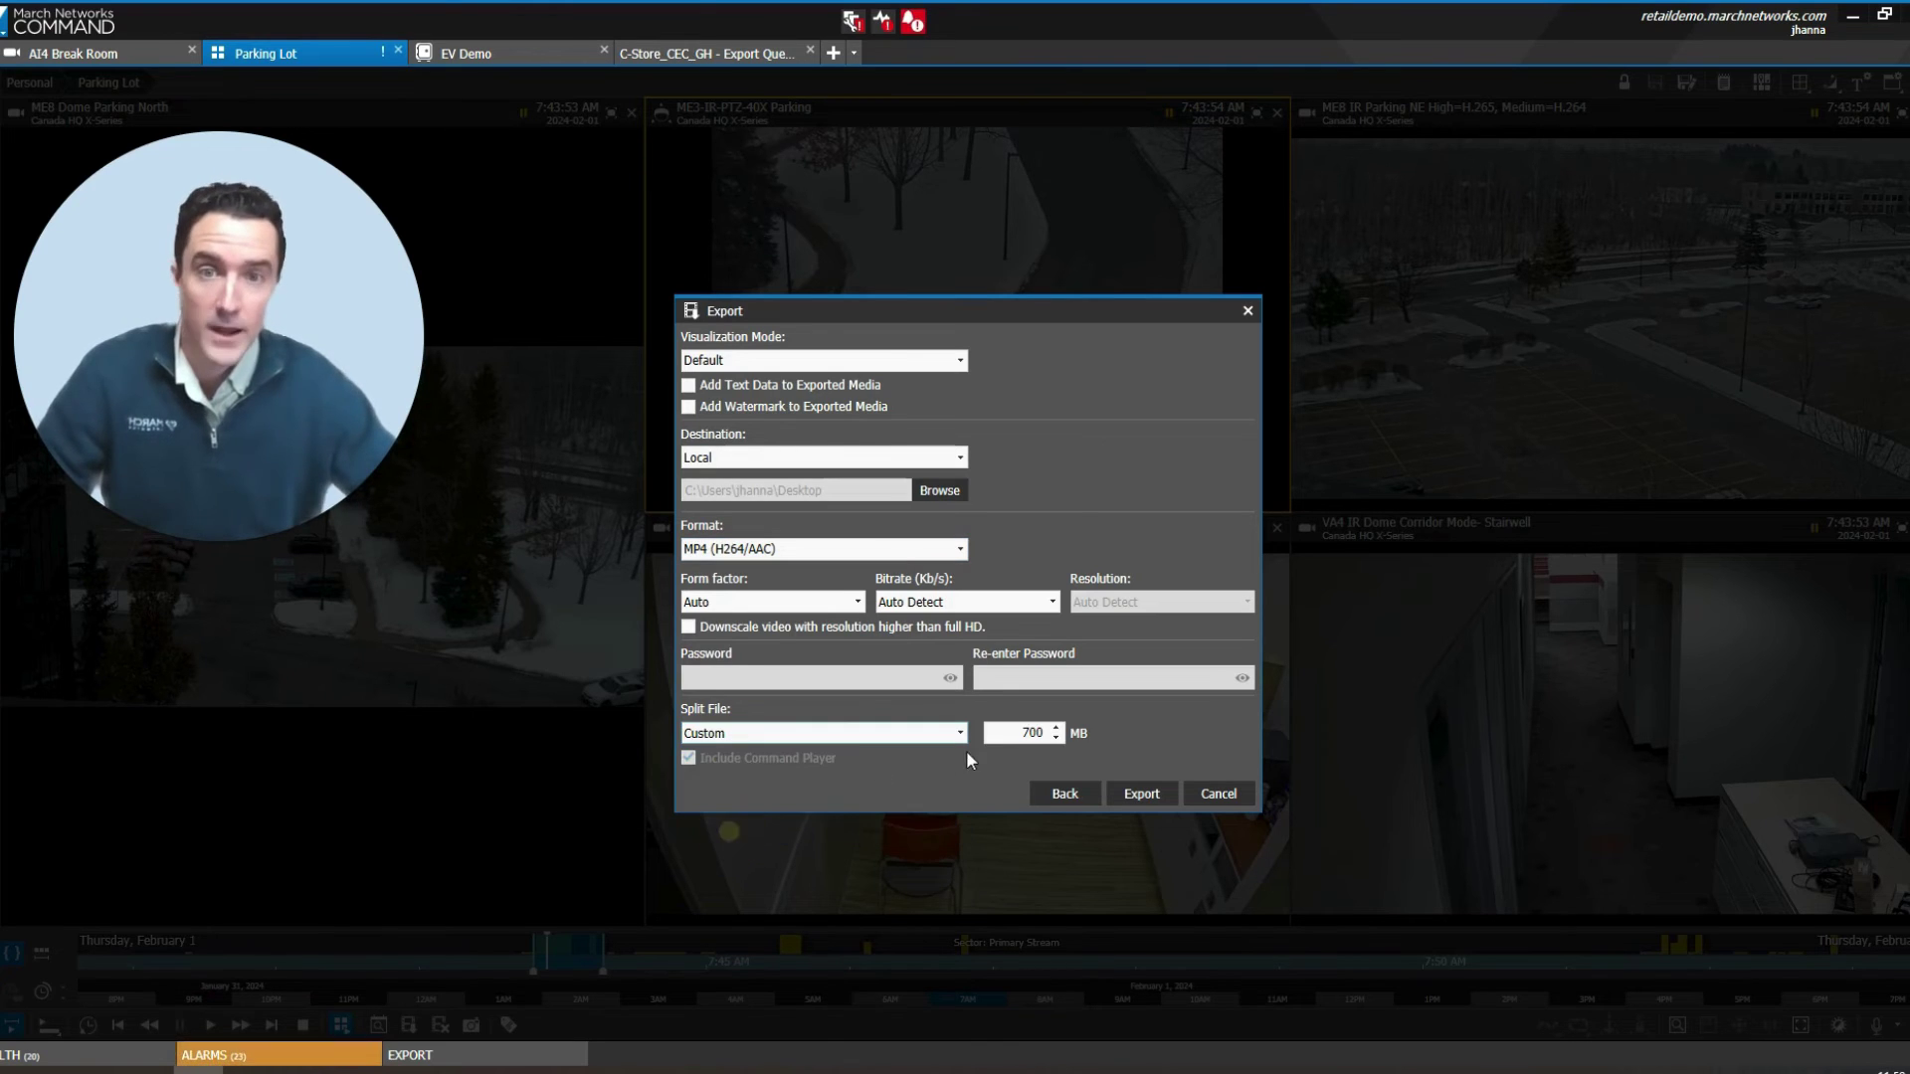
double_click(1035, 733)
text(15)
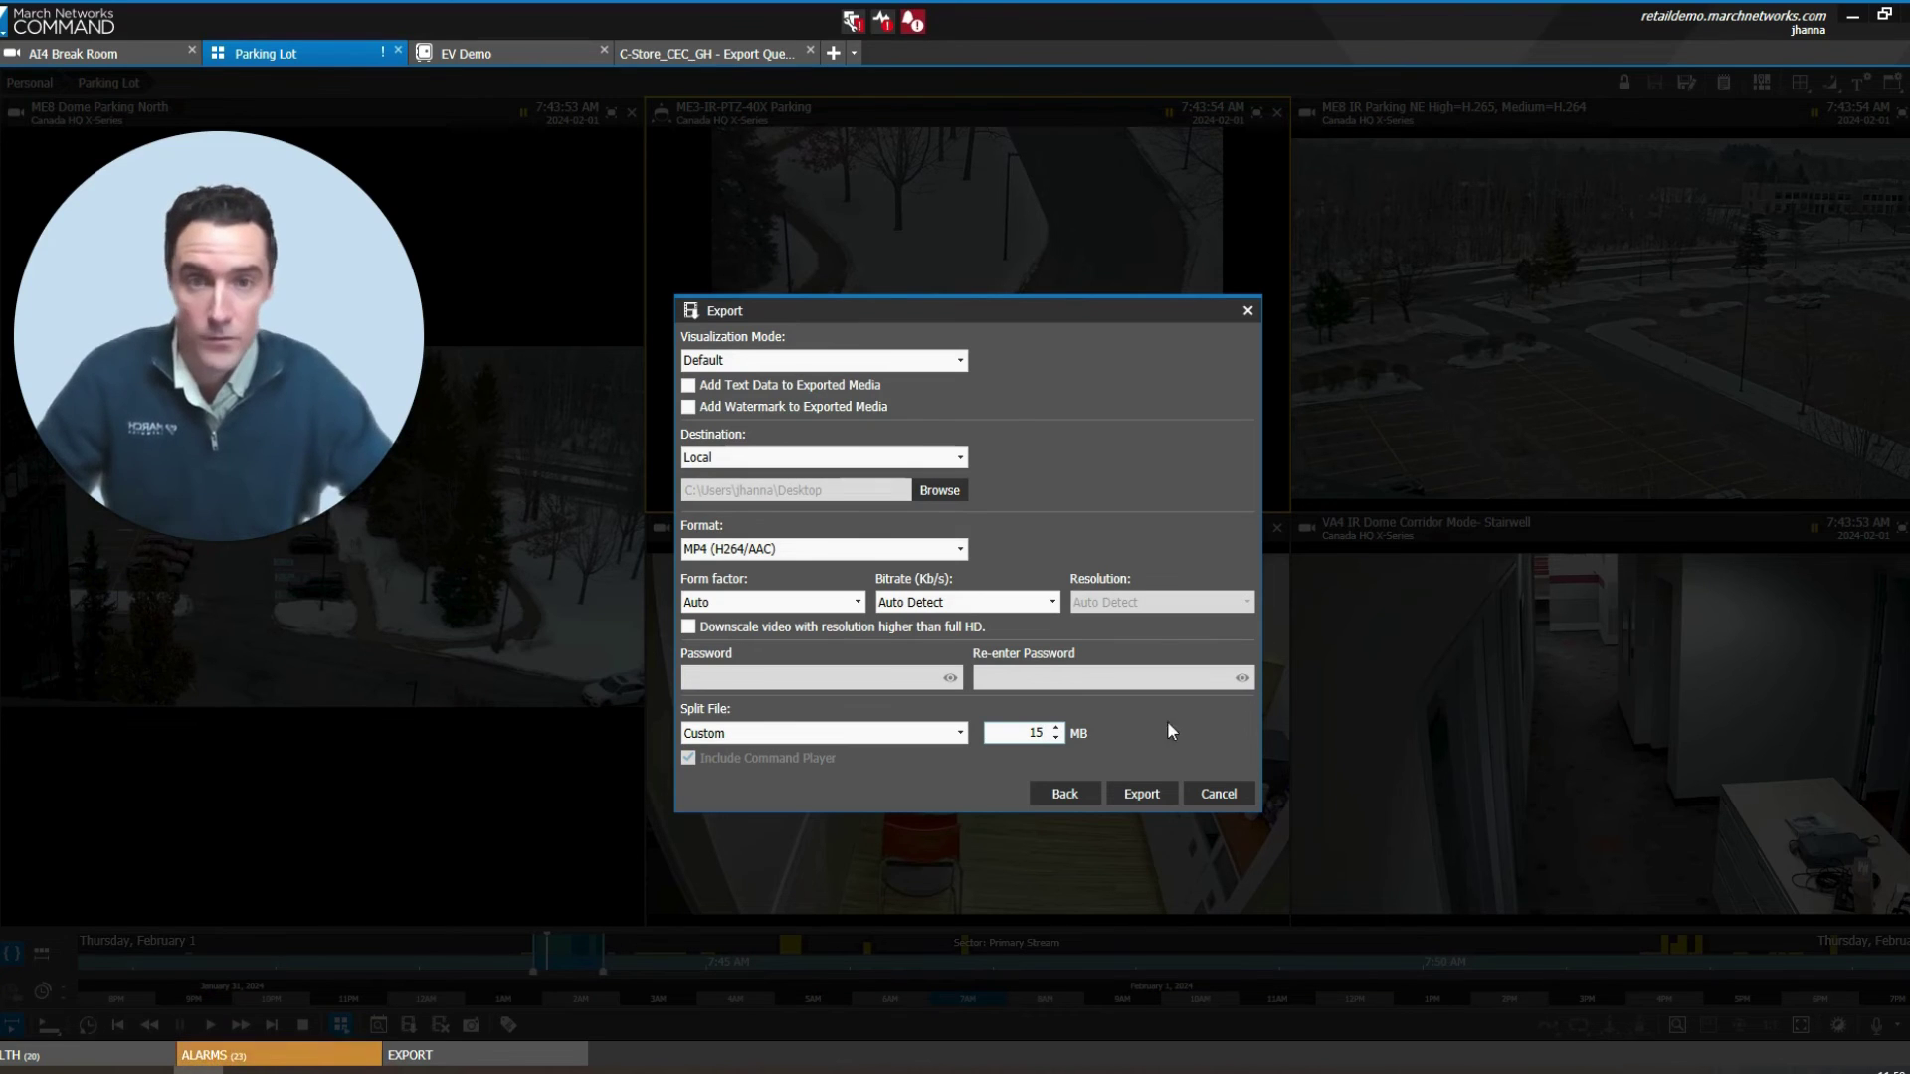
Confirm MP4 format and destination, then launch the export
click(963, 557)
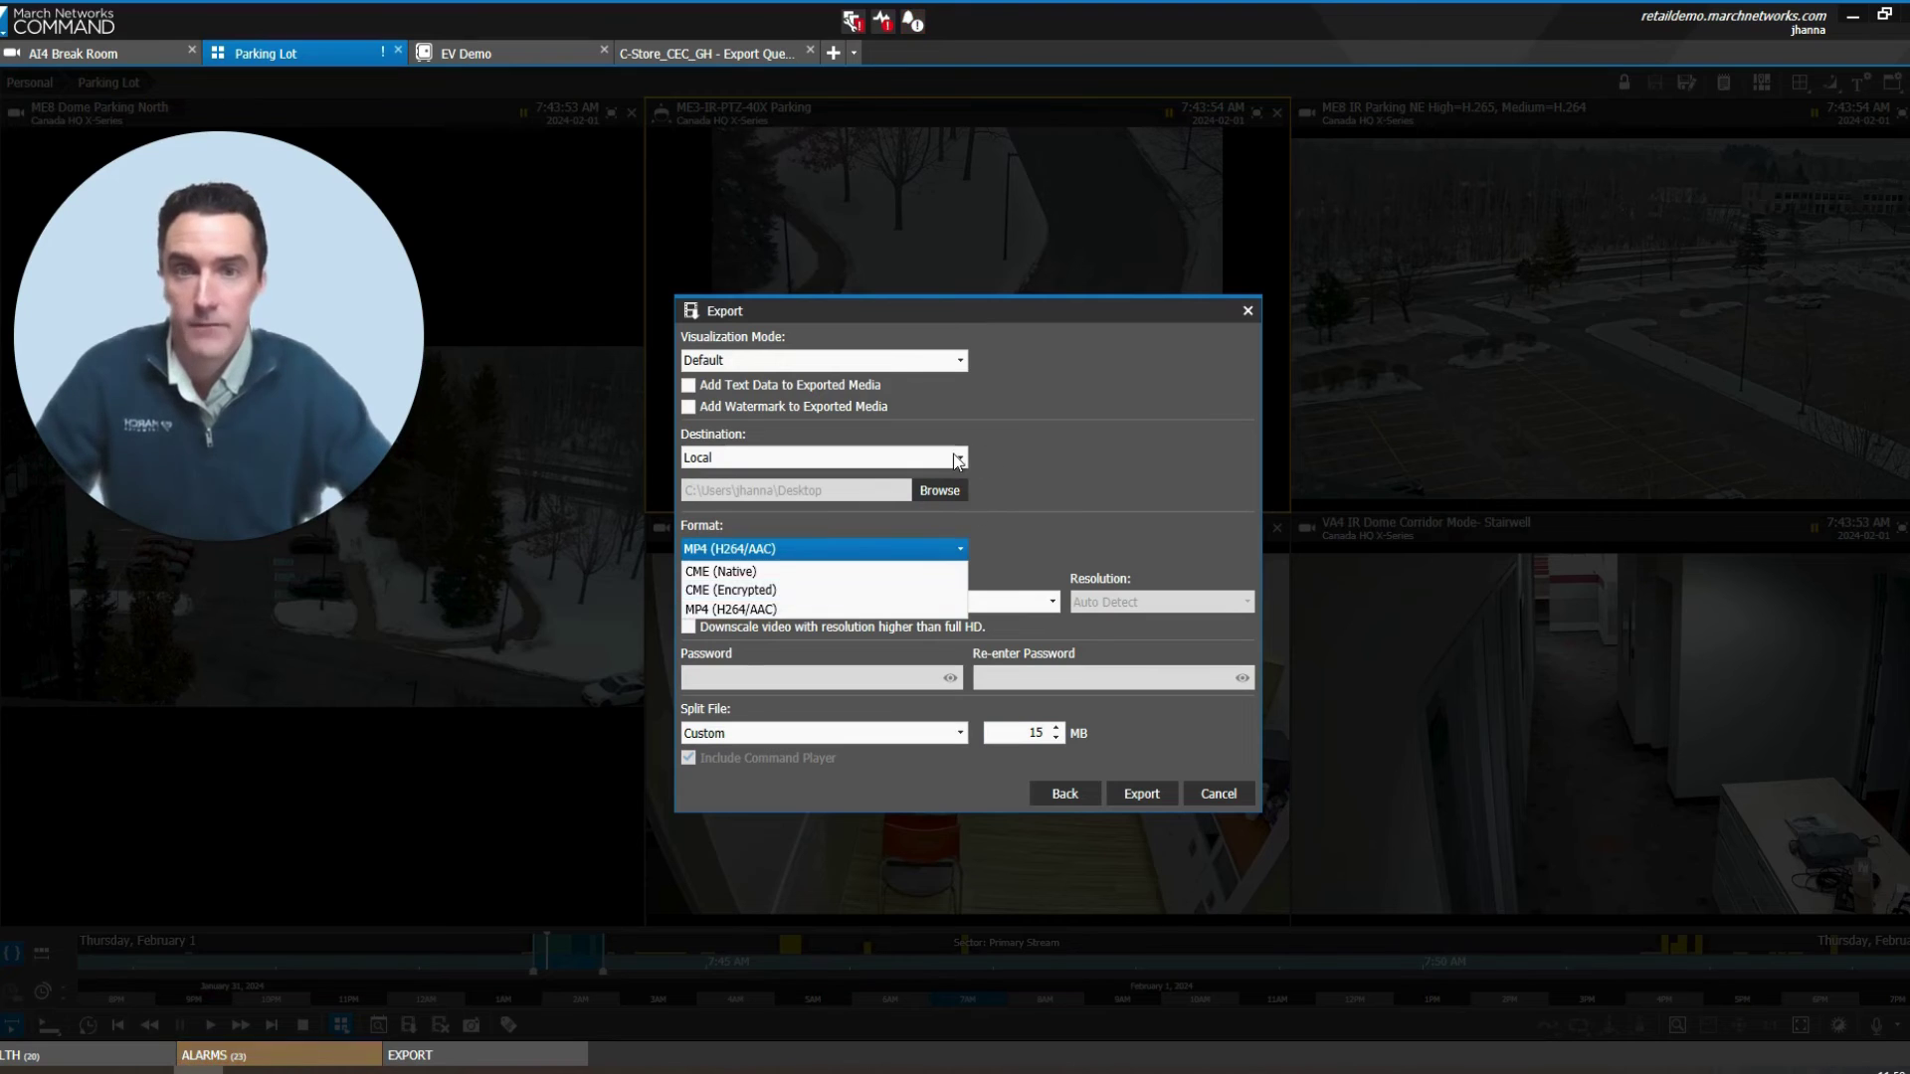
click(923, 467)
click(907, 460)
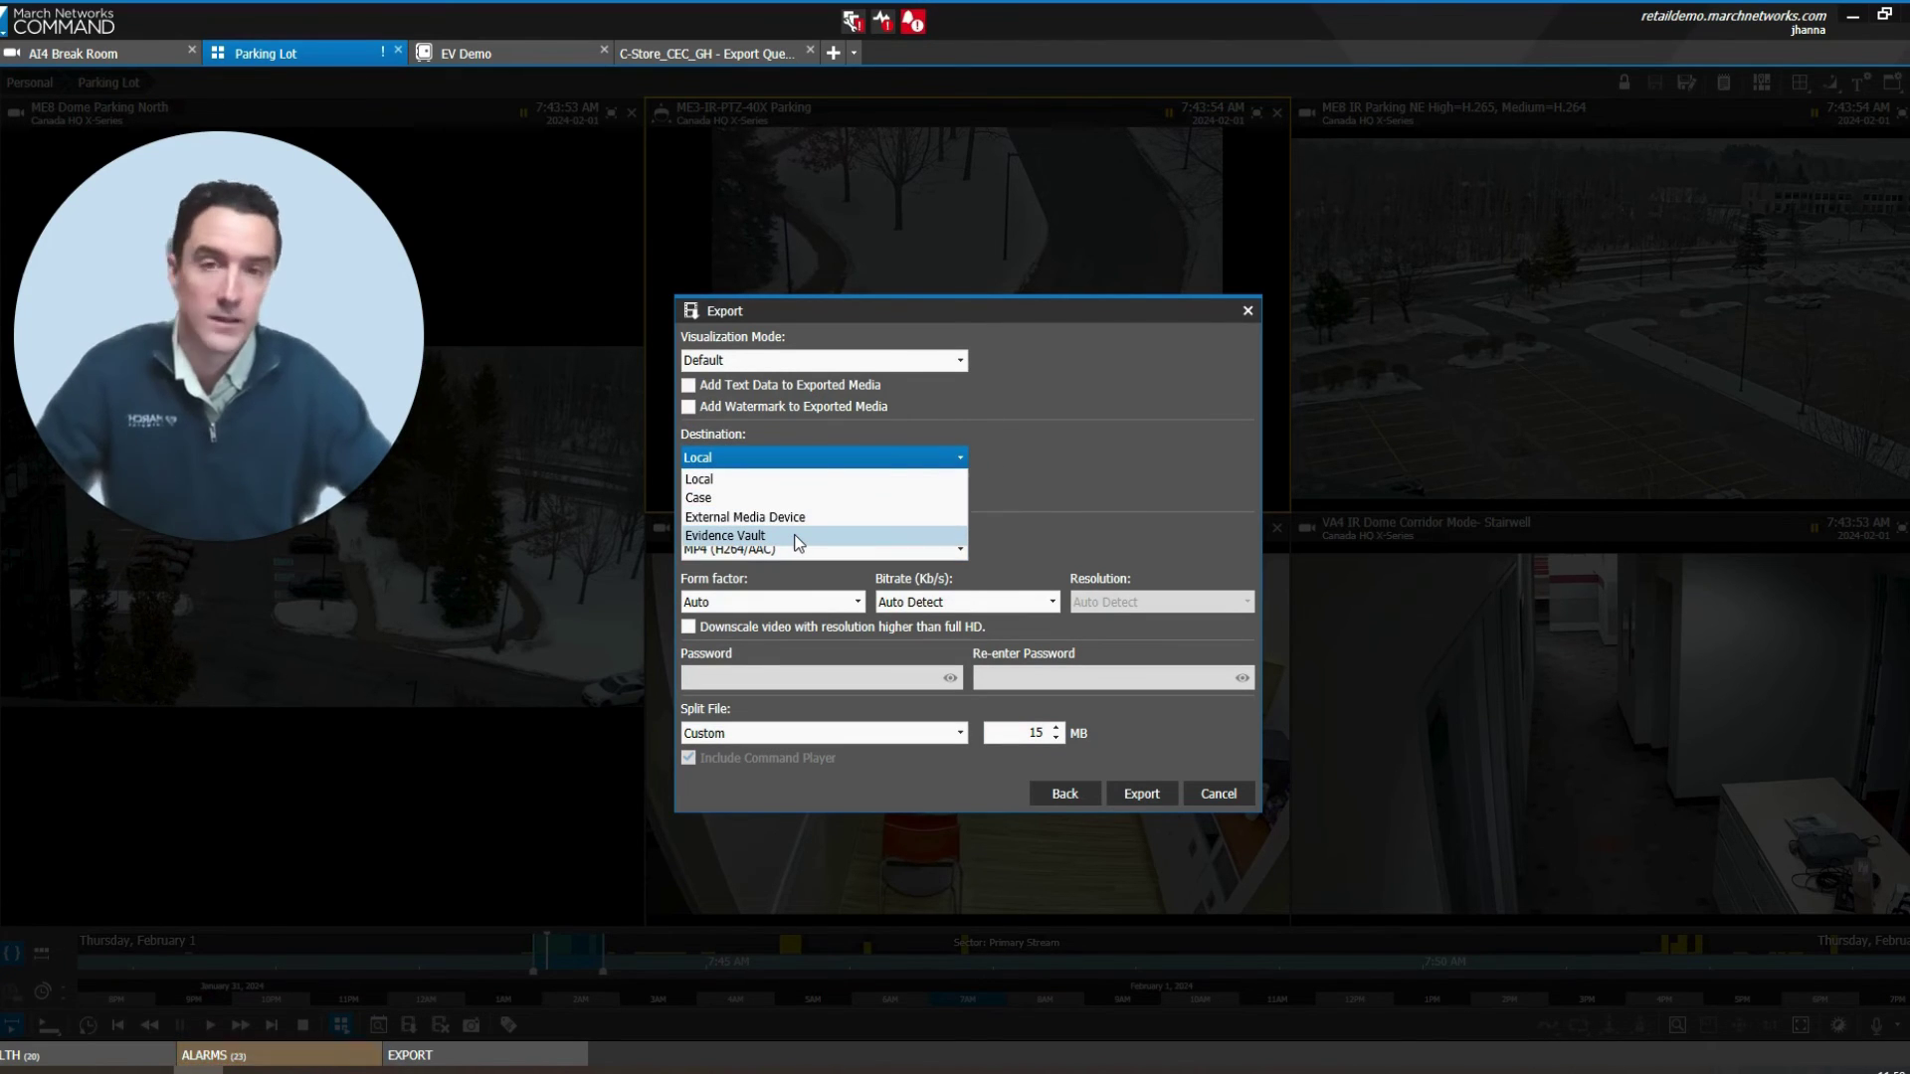
click(1157, 796)
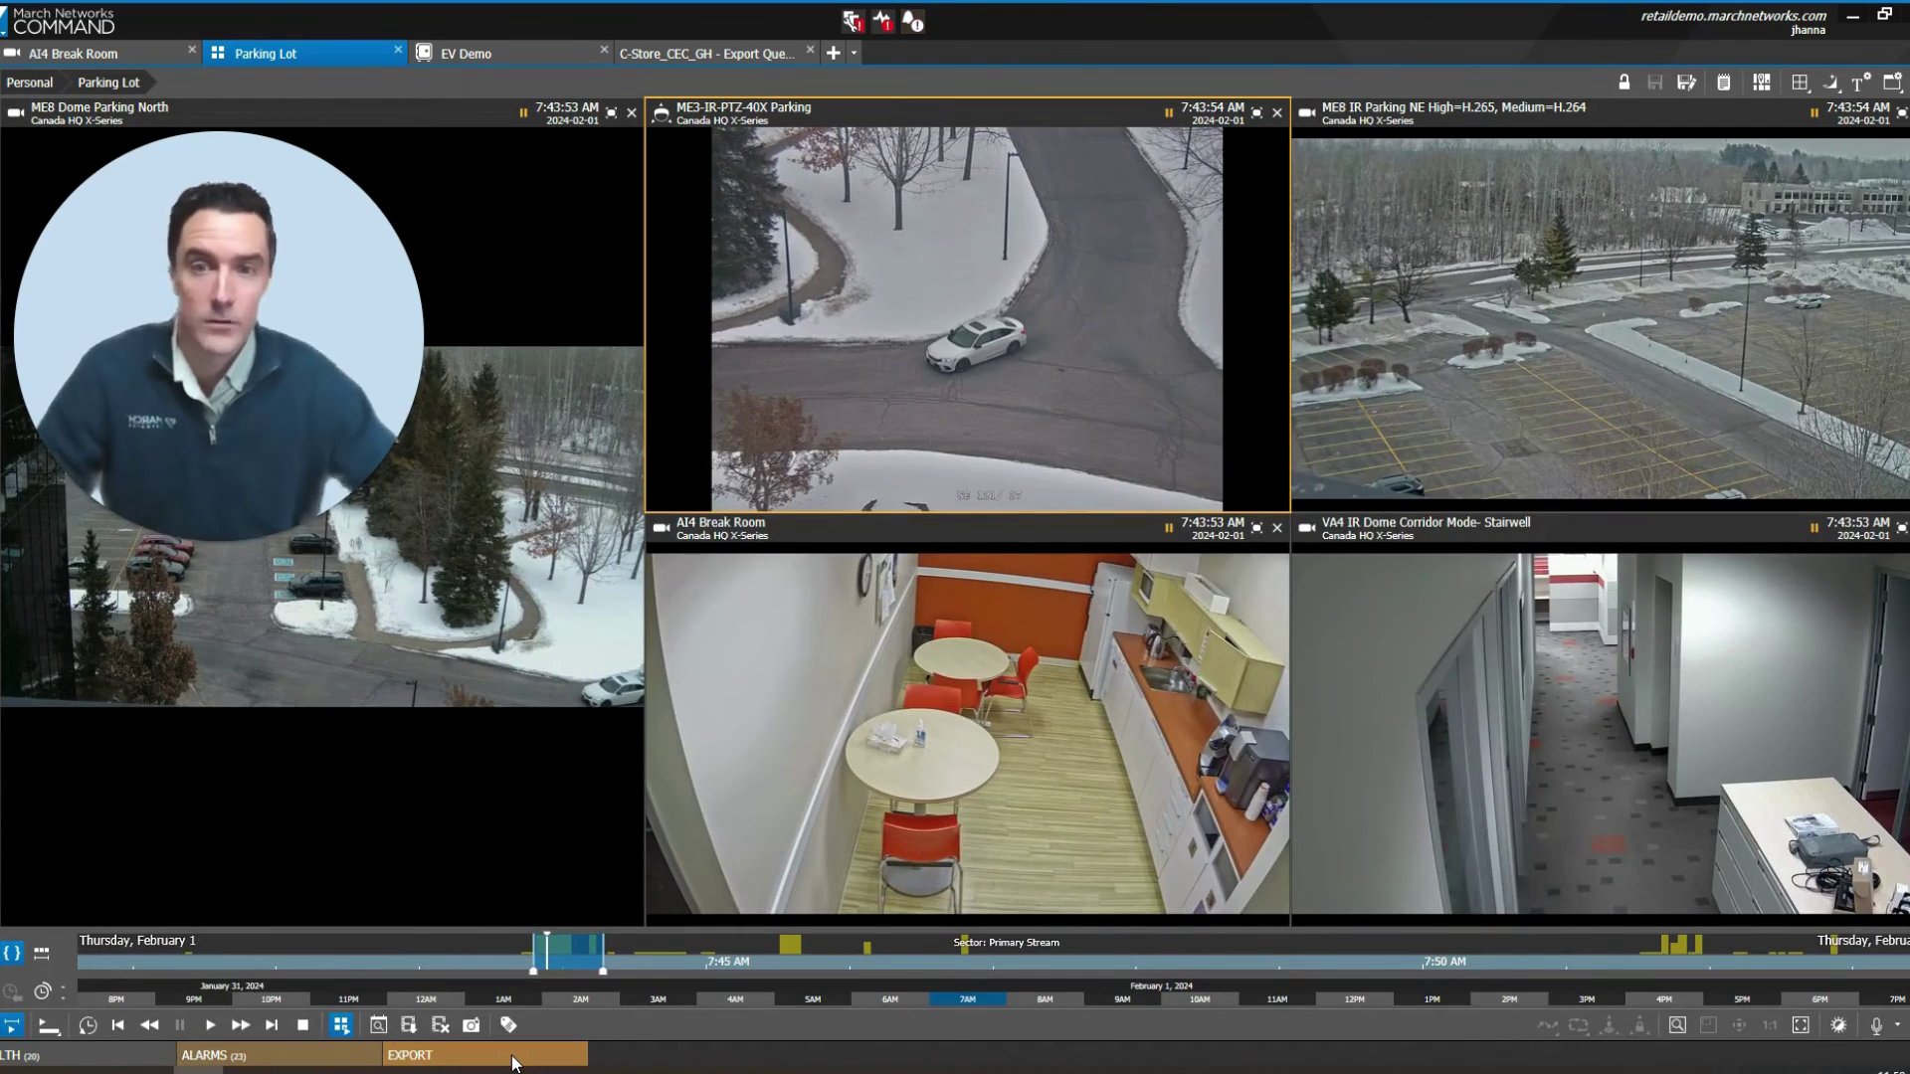
click(514, 1058)
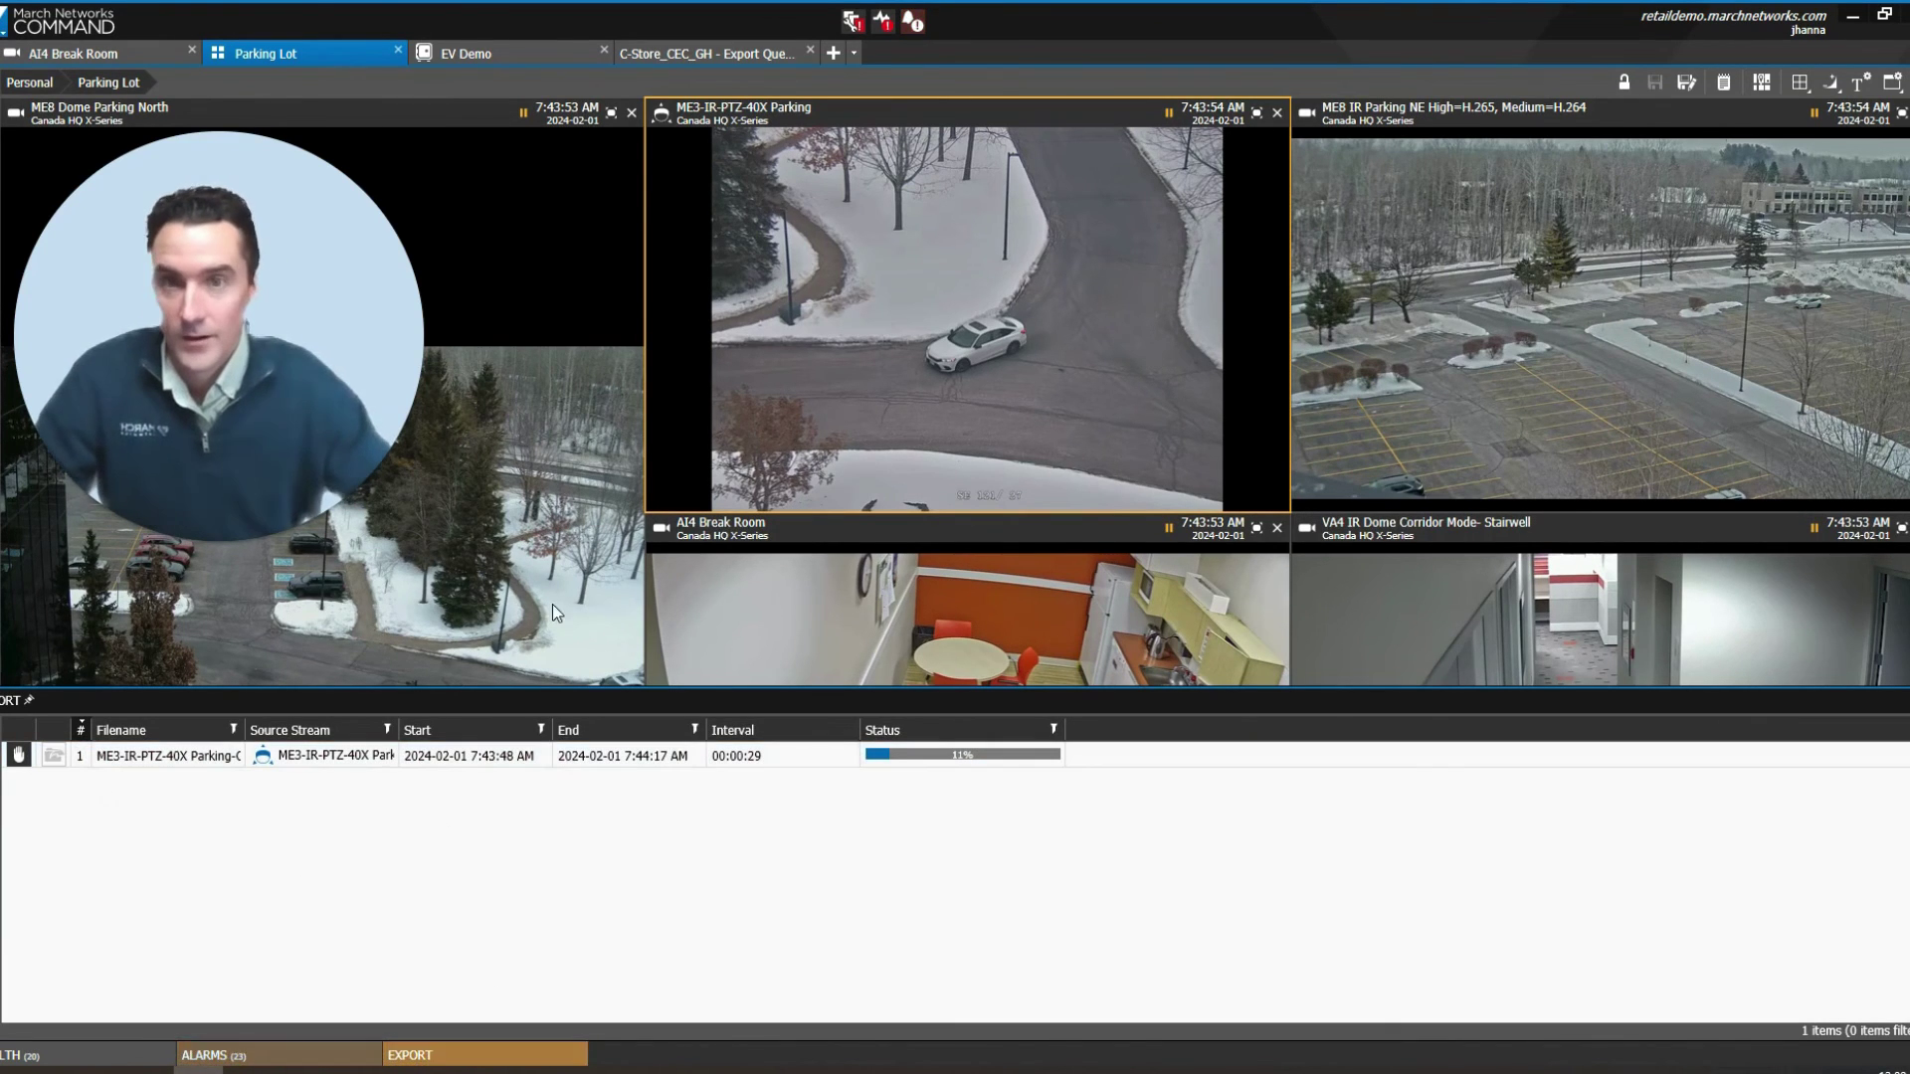
click(543, 314)
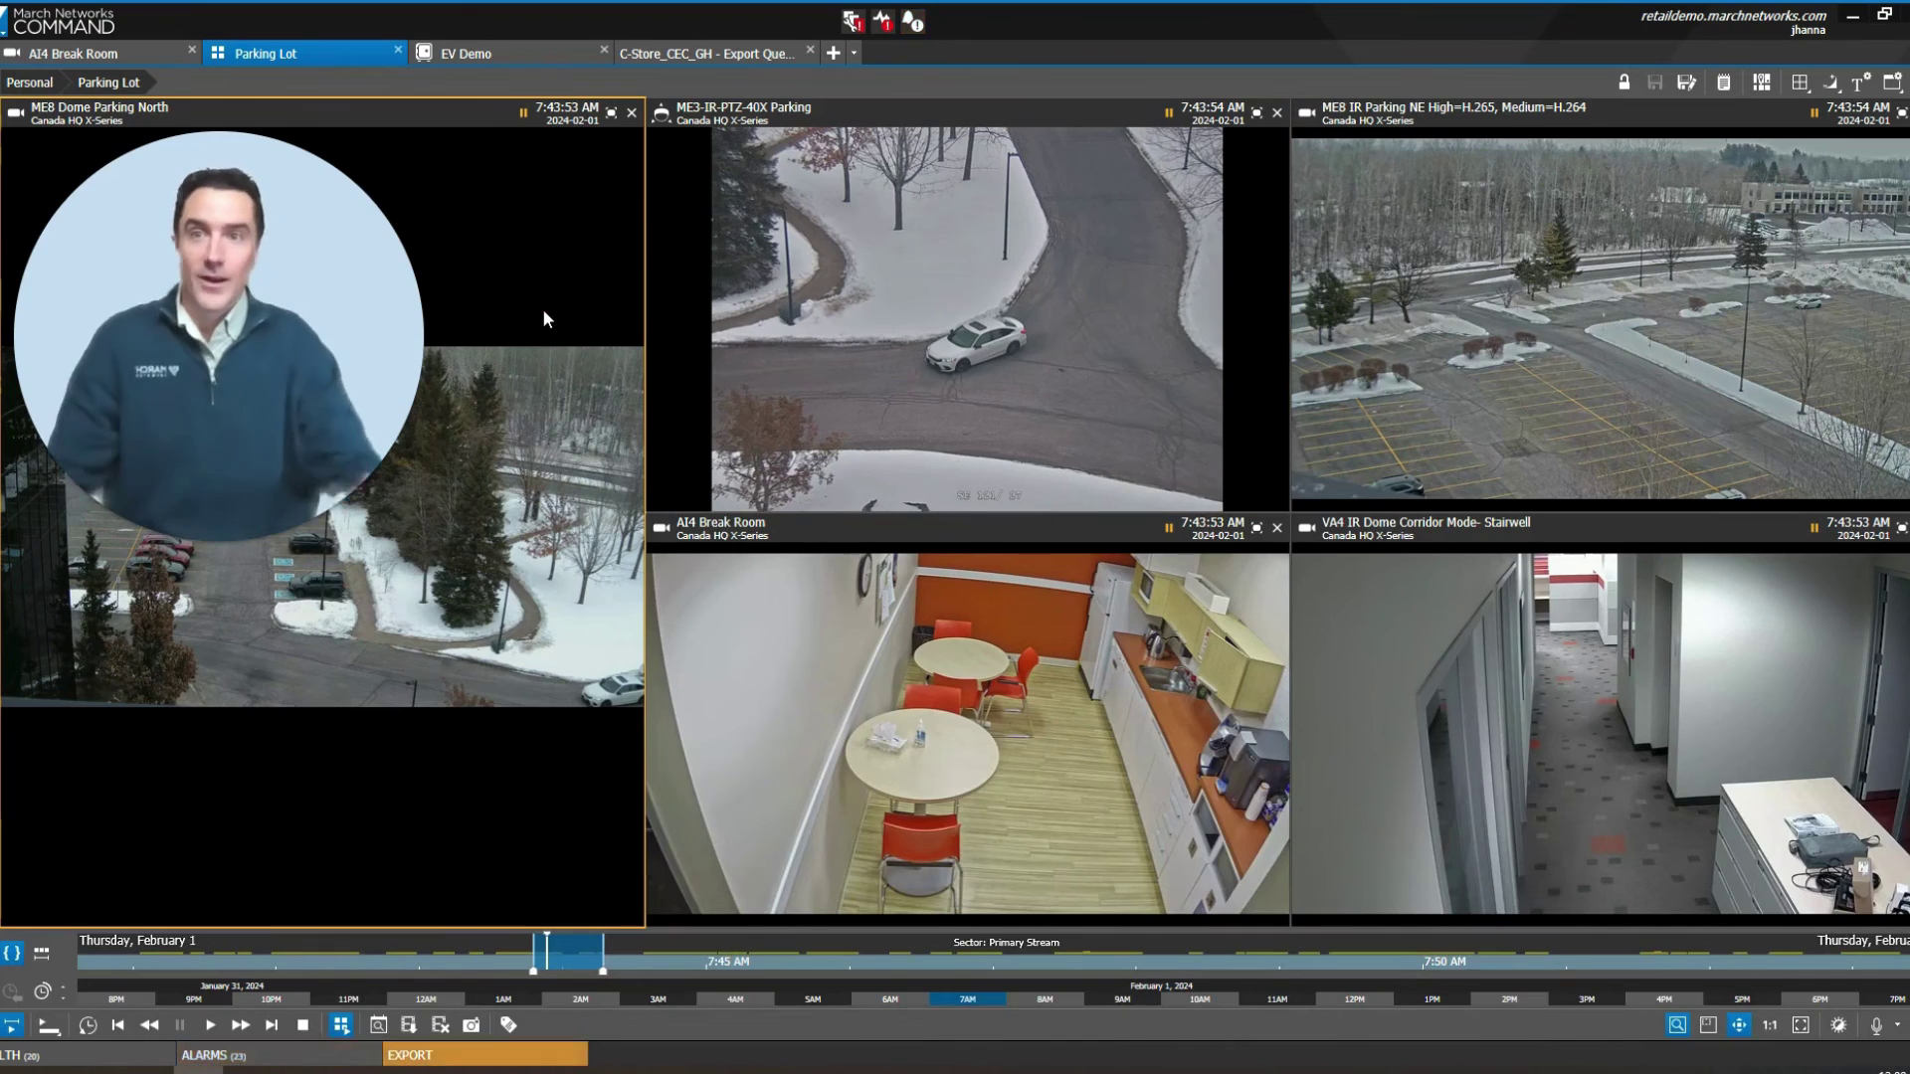